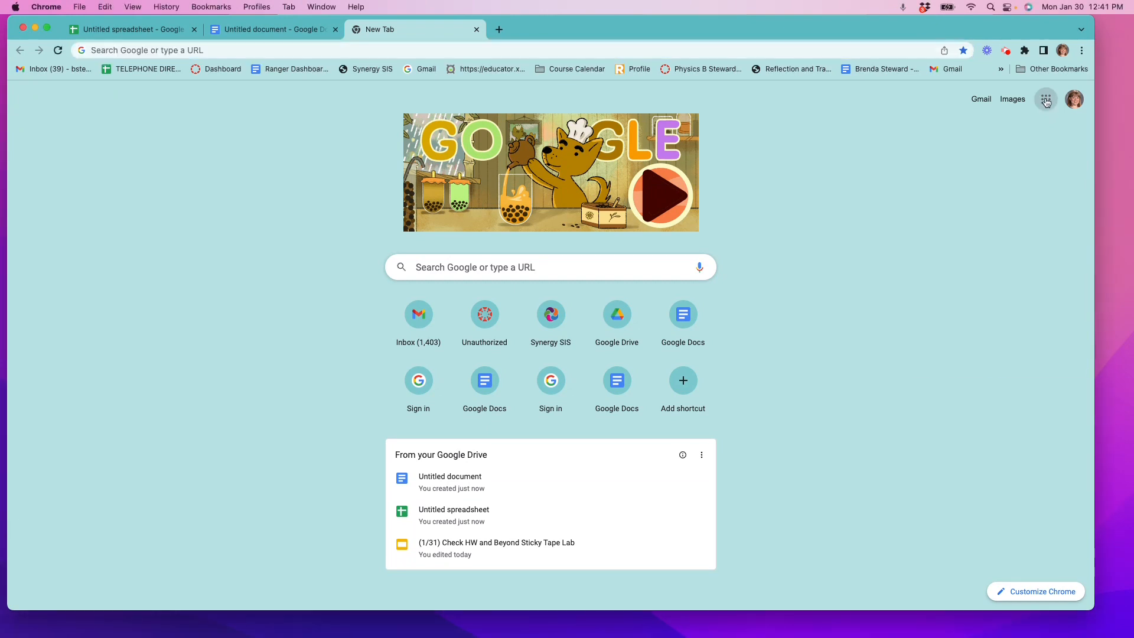
Open Google Sheets from the new browser tab and create a blank spreadsheet.
left_click(1046, 101)
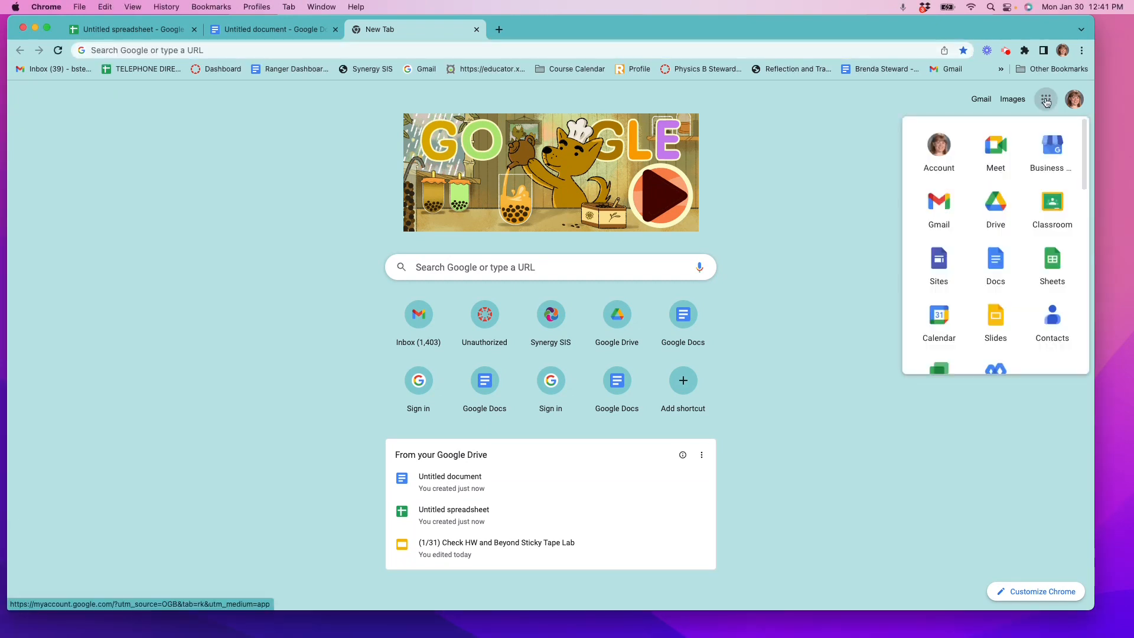
left_click(1052, 274)
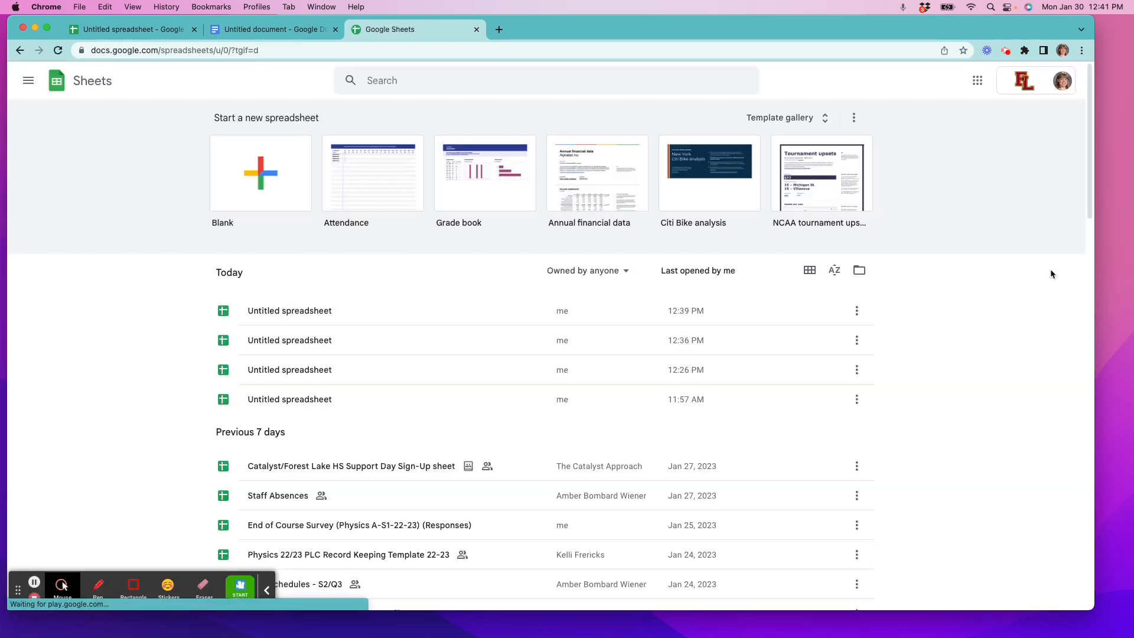
left_click(281, 173)
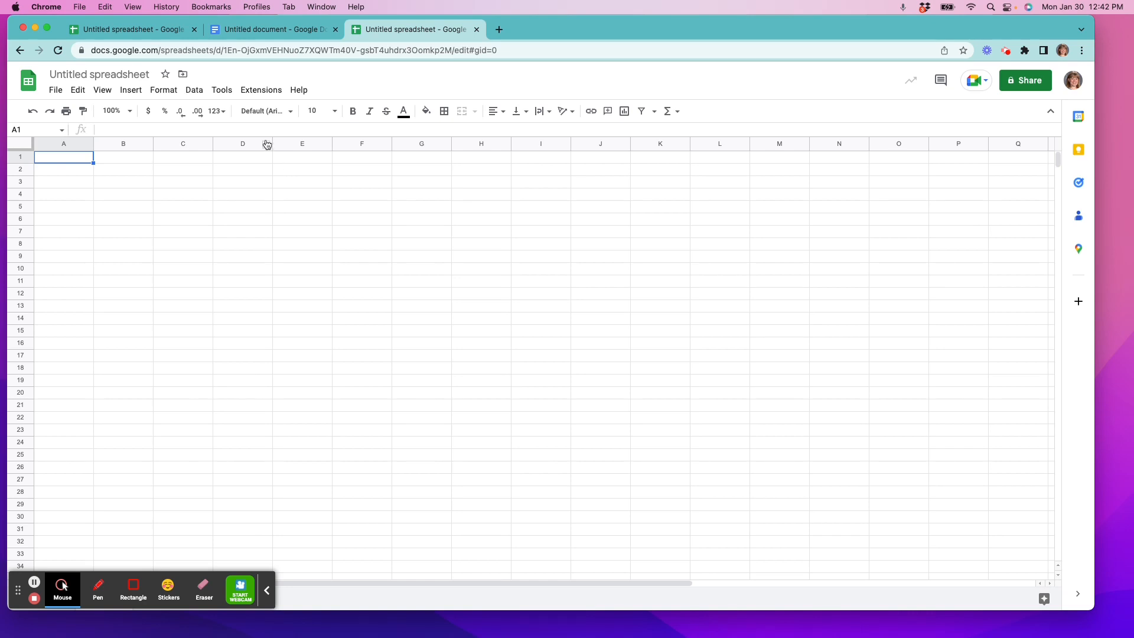
In the already open spreadsheet containing the child growth table, enter the headers "Age (years)" in A1 and "Height (cm)" in B1.
left_click(134, 30)
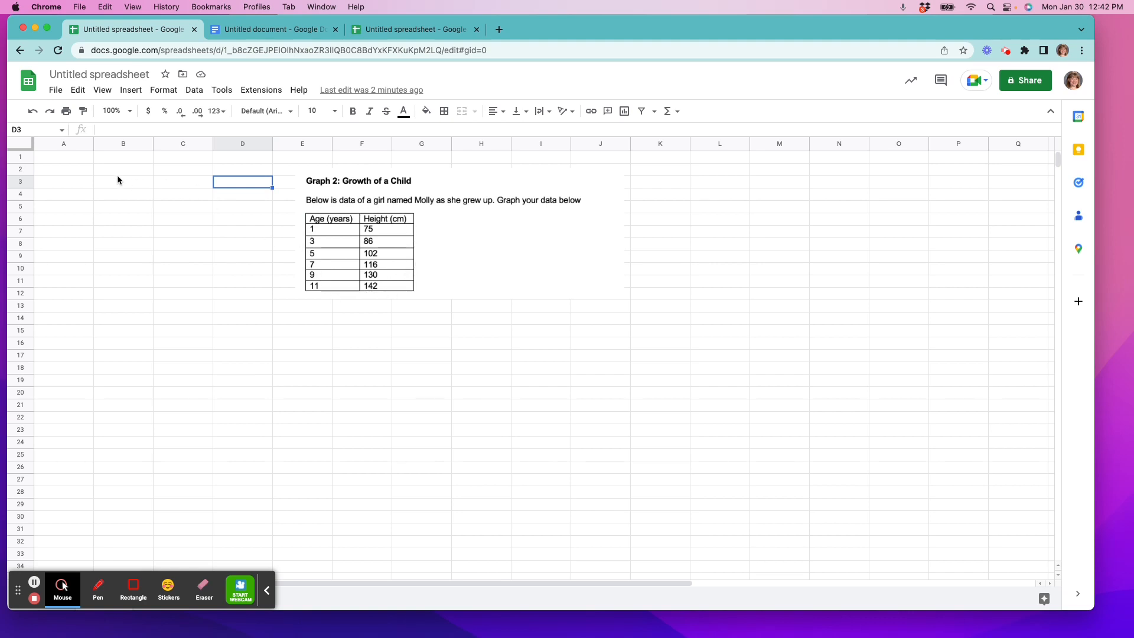
left_click(74, 158)
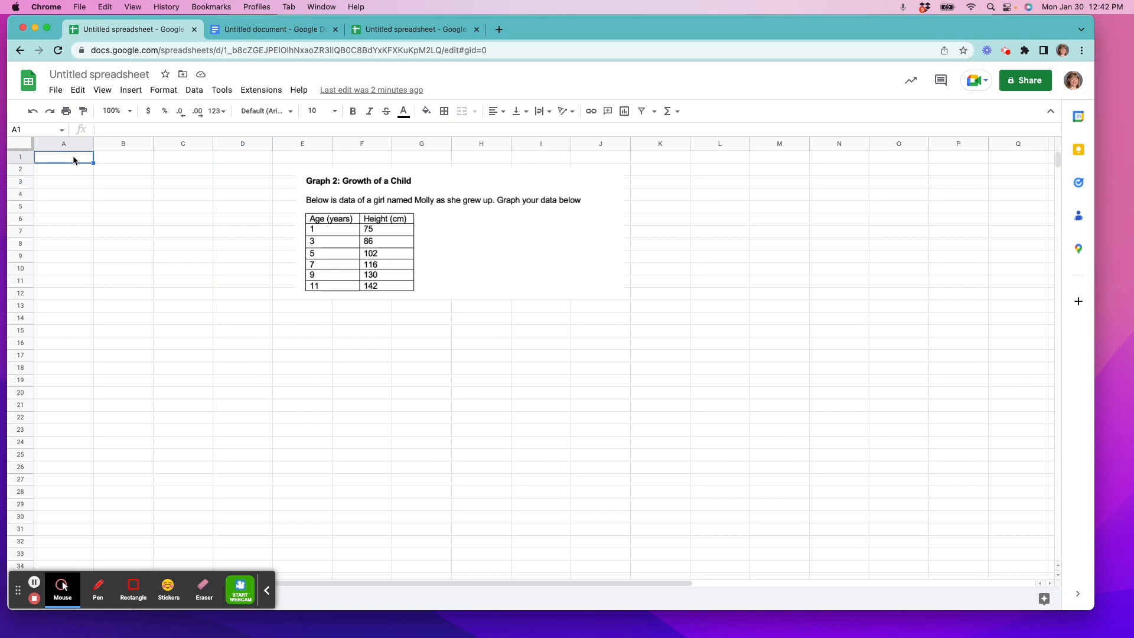
type("Age (")
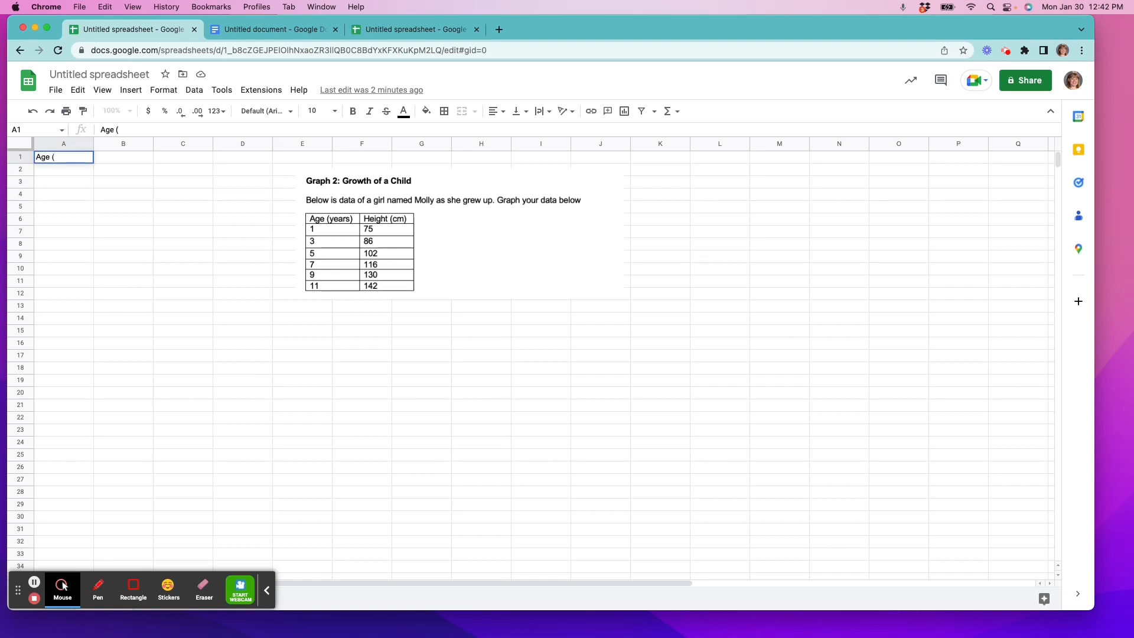
type("years")
left_click(118, 161)
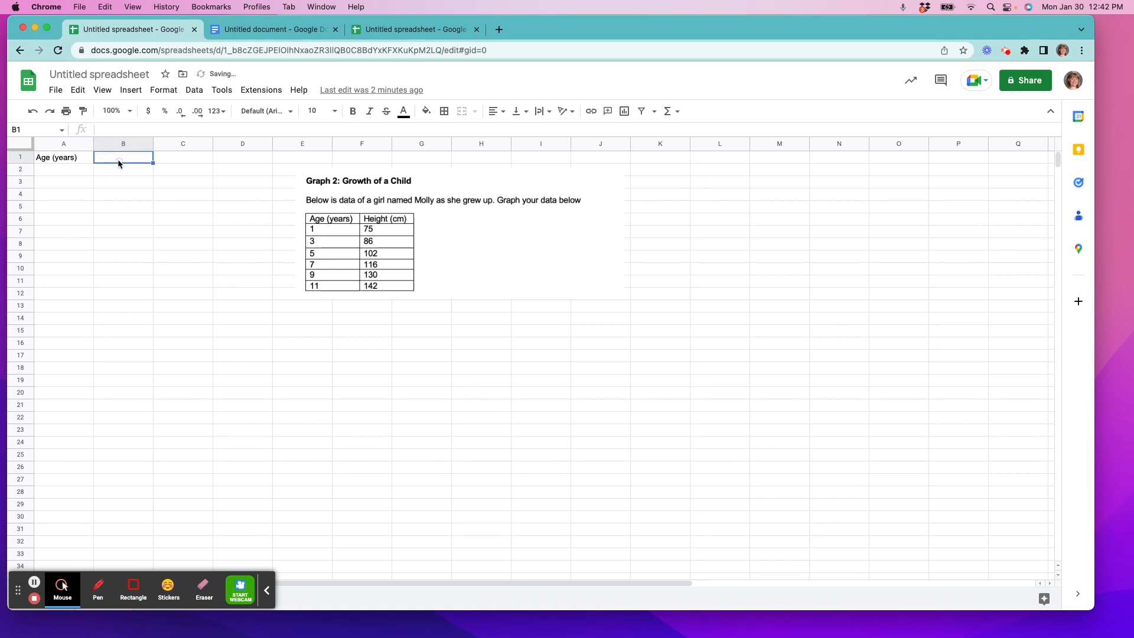
type("Hei")
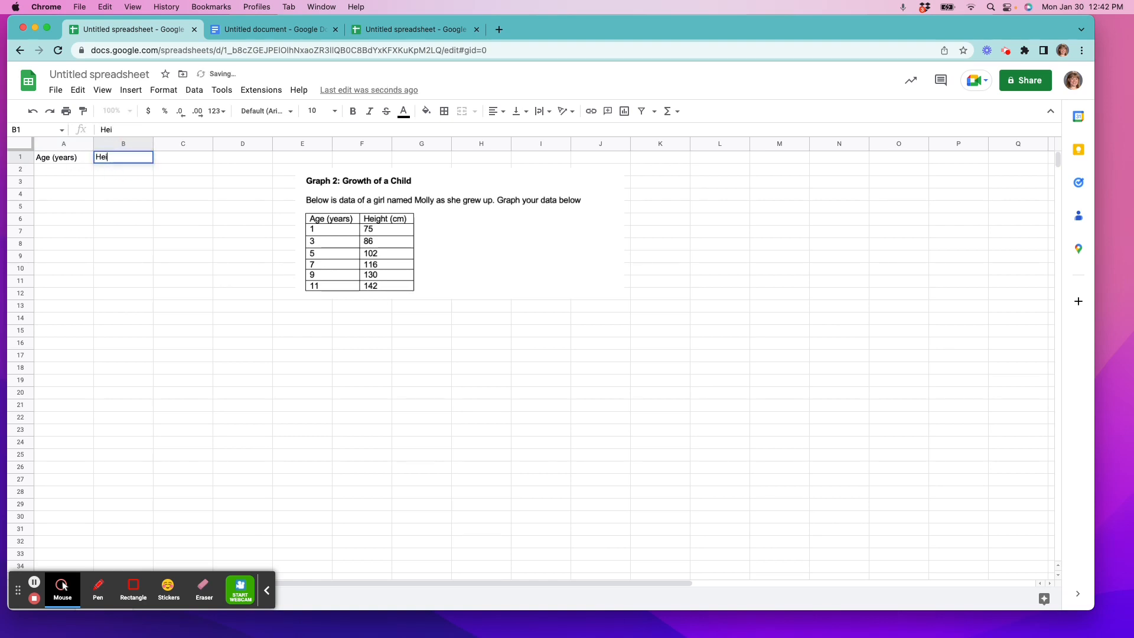
type("ght (cm)")
Enter the ages 1, 3, 5, 7, 9 and 11 in cells A2 to A7.
left_click(69, 172)
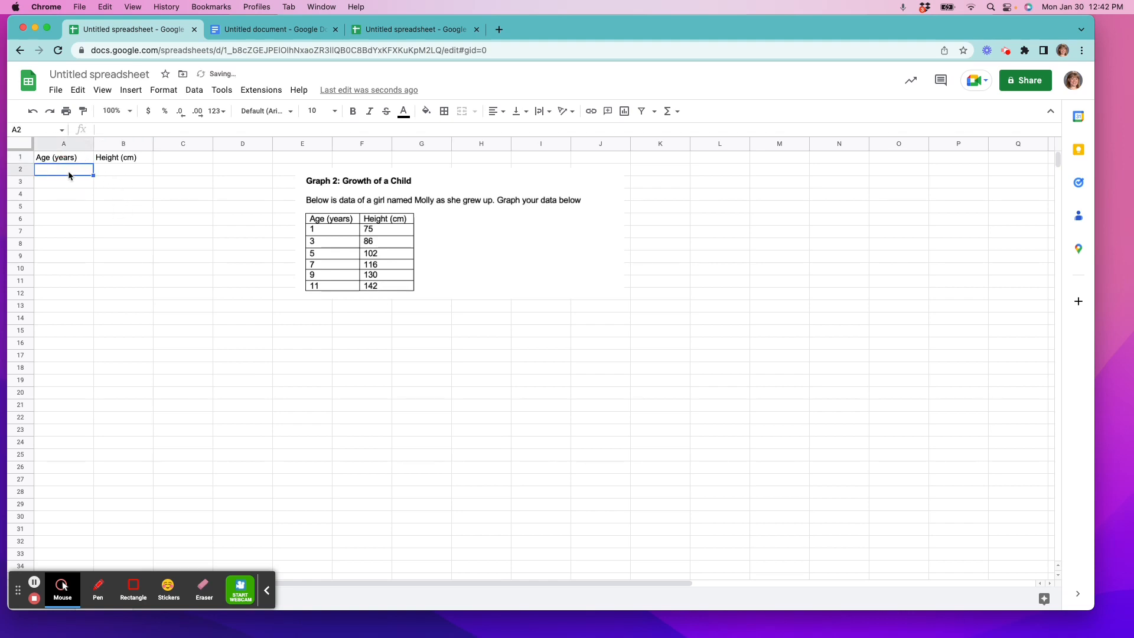
type("1")
key("Return")
type("3")
key("Return")
type("5")
key("Return")
type("7")
key("Return")
type("9")
key("Return")
type("1")
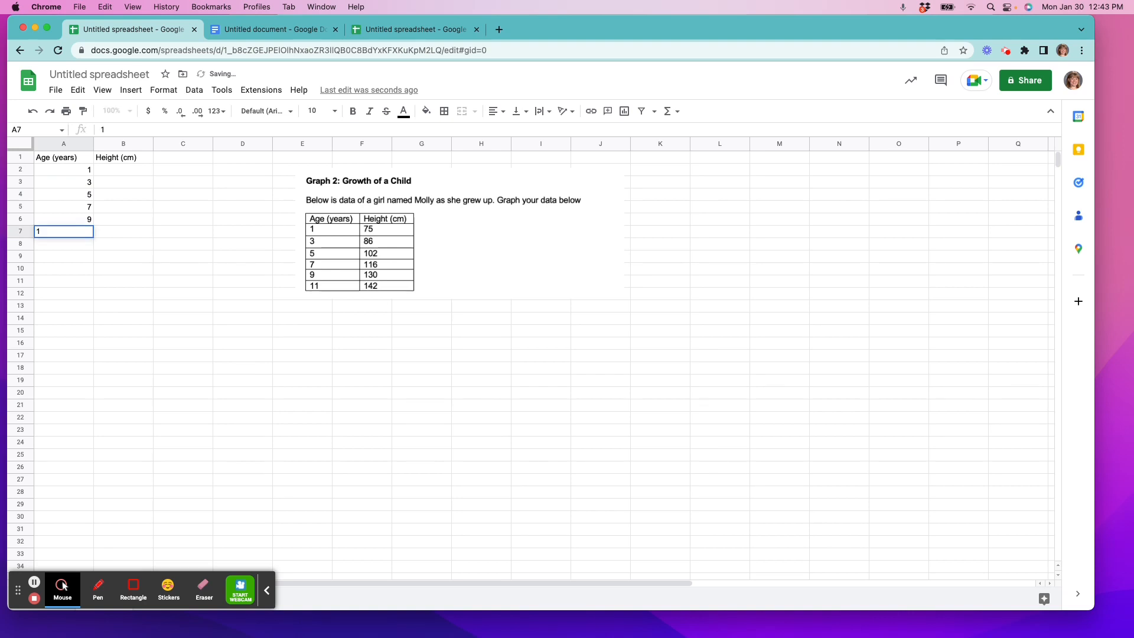
key("Return")
Enter the heights 75, 86, 102, 116, 130 and 142 in cells B2 to B7.
left_click(120, 170)
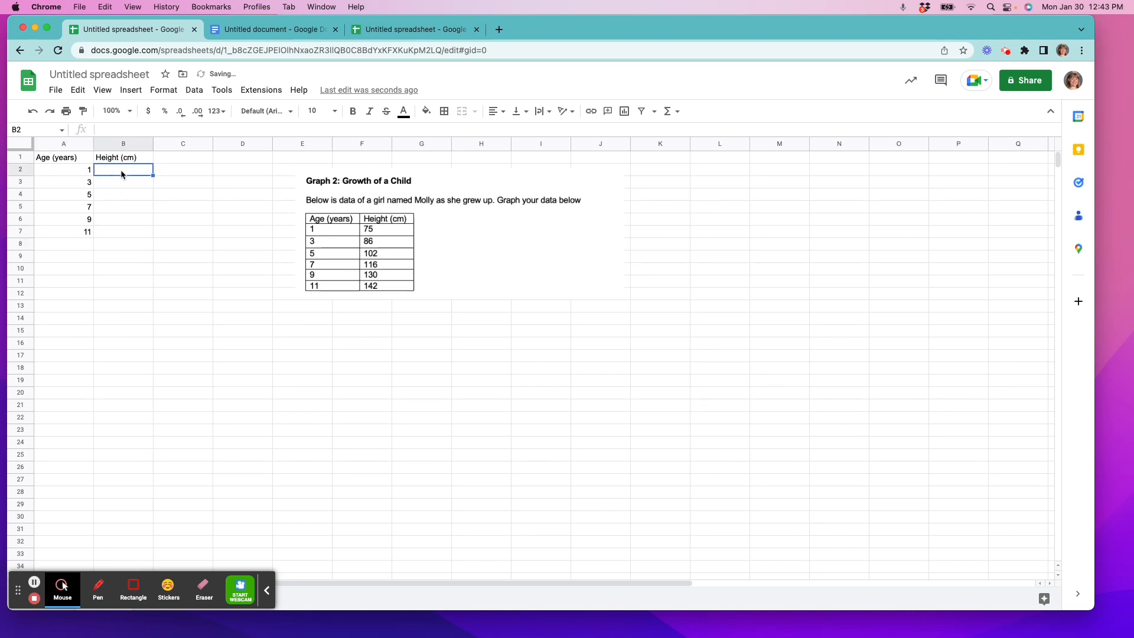
type("75")
key("Return")
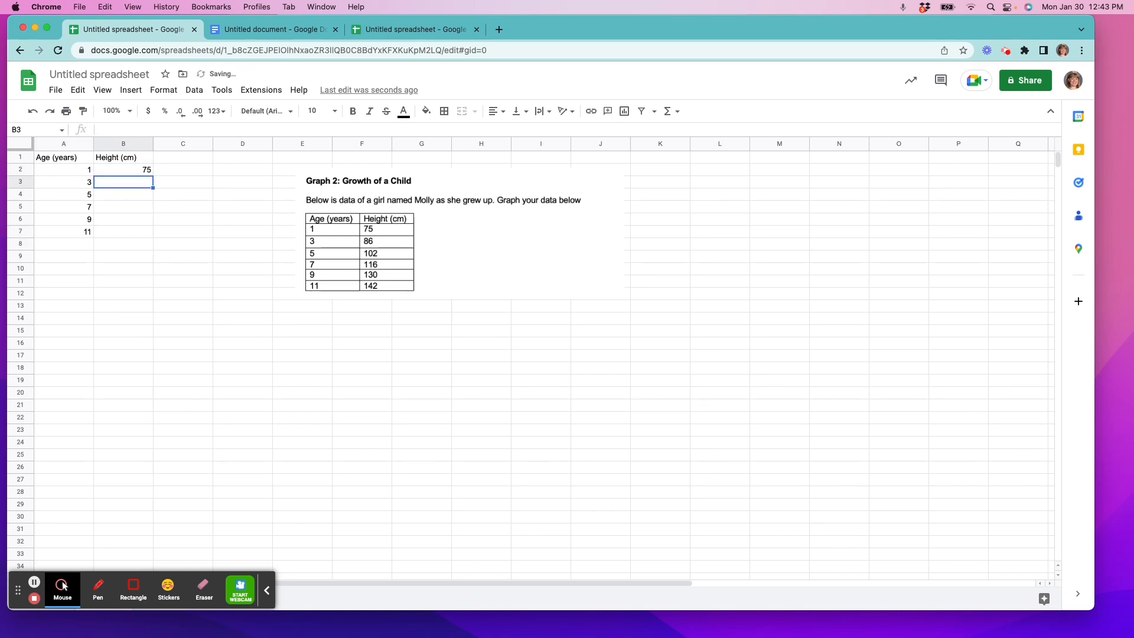
type("86")
key("Return")
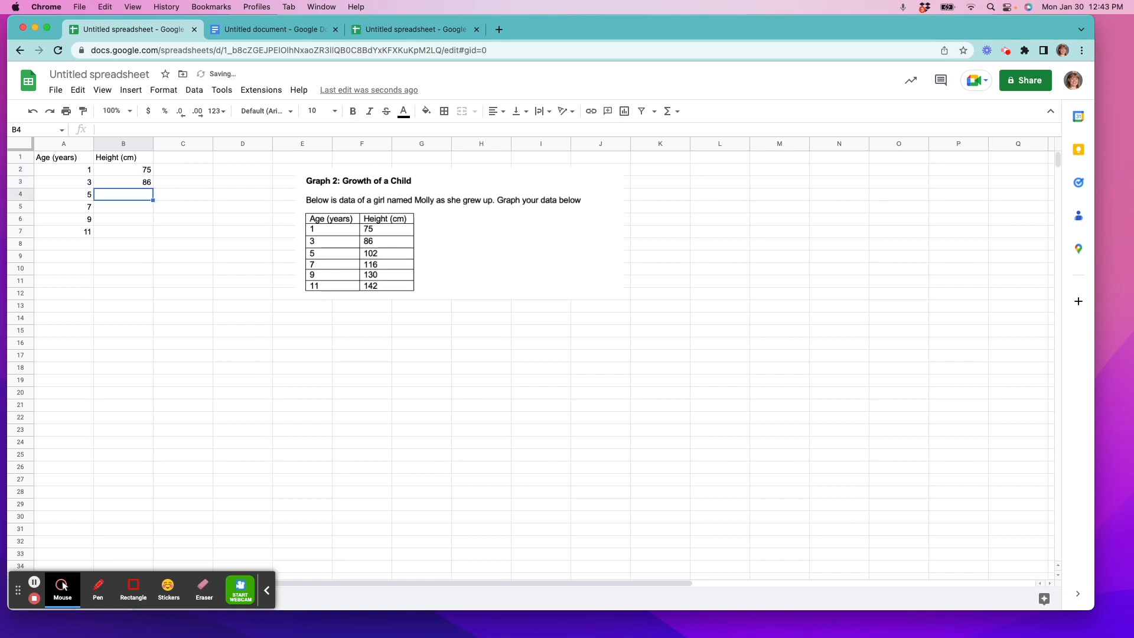
type("102")
key("Return")
type("116")
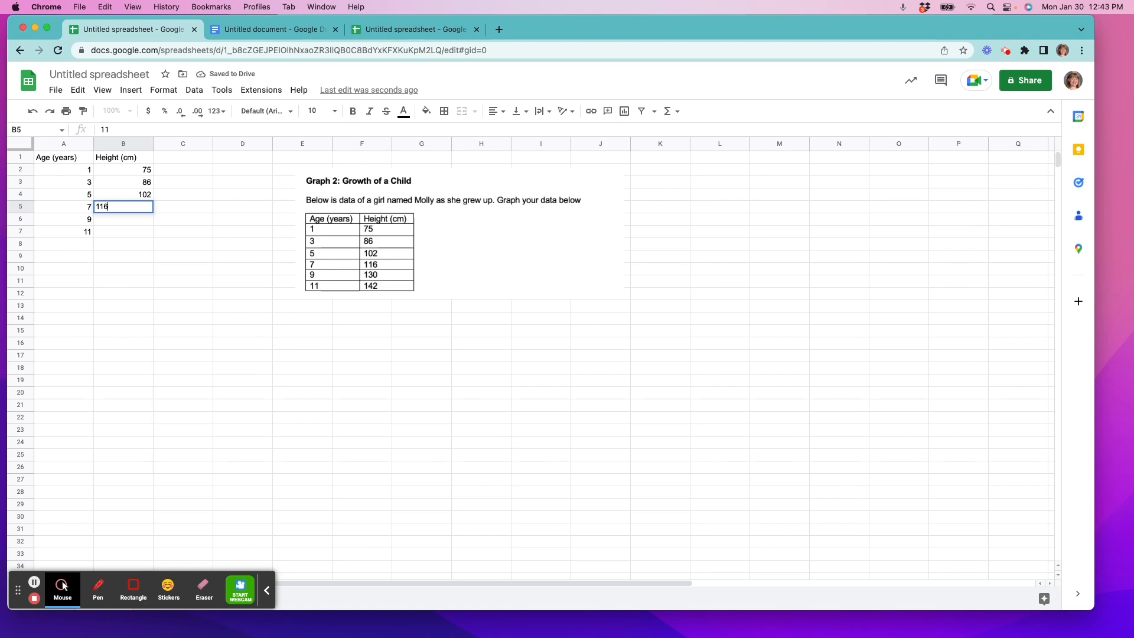
key("Return")
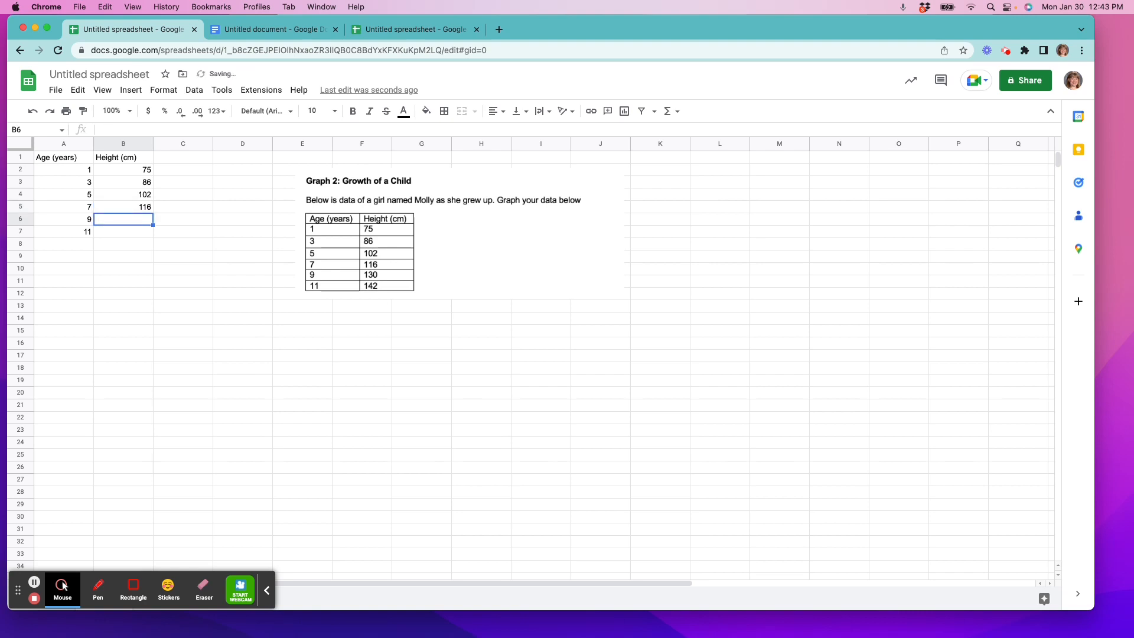
type("130")
key("Return")
type("142")
key("Return")
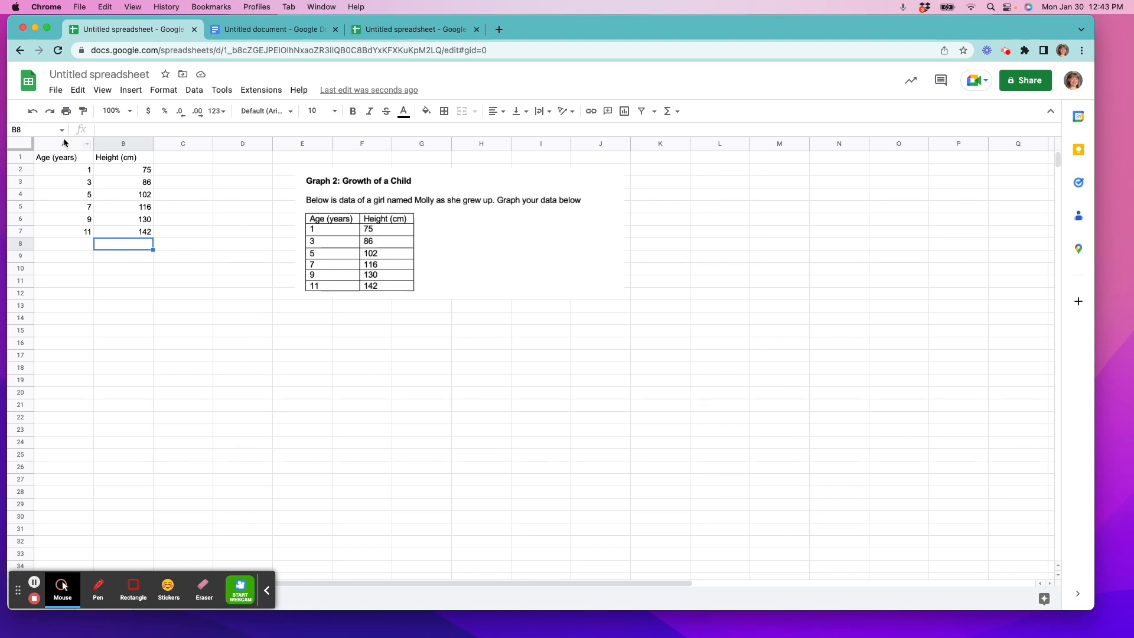
Insert a chart from the data in A1:B7 and move it up beside the entered data.
left_click(61, 159)
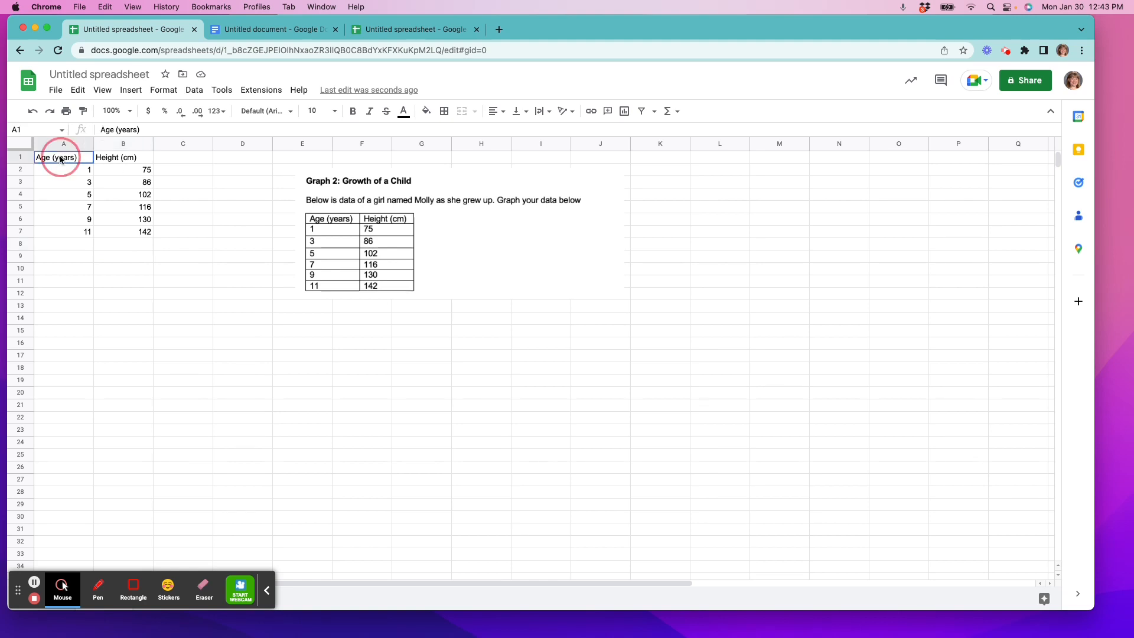
left_click(60, 185)
left_click(63, 162)
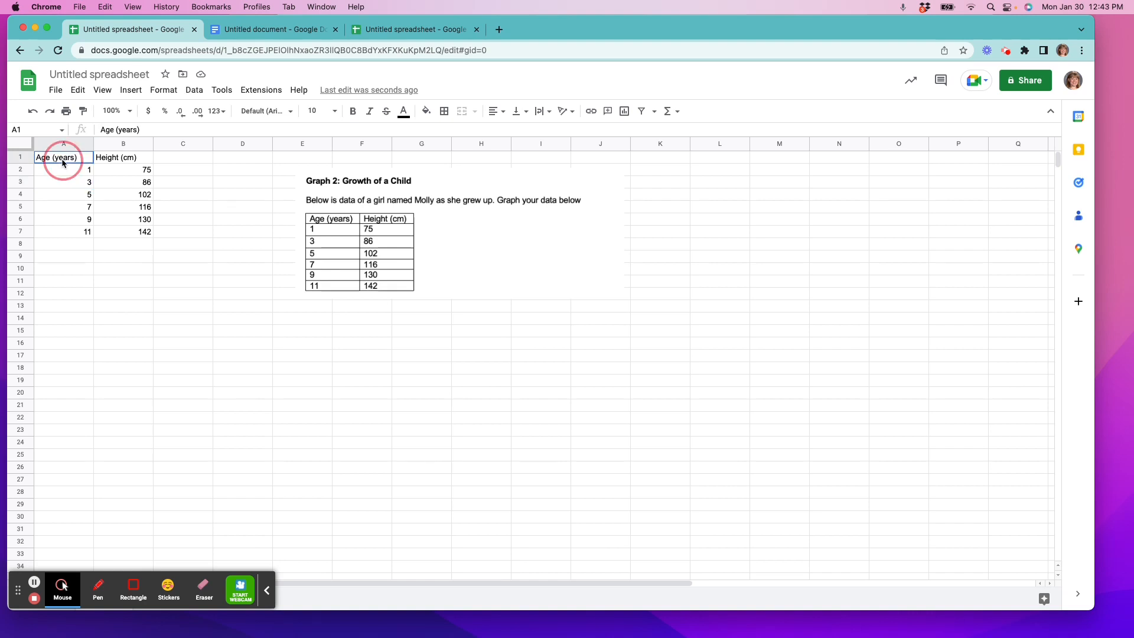
left_click_drag(62, 162, 116, 231)
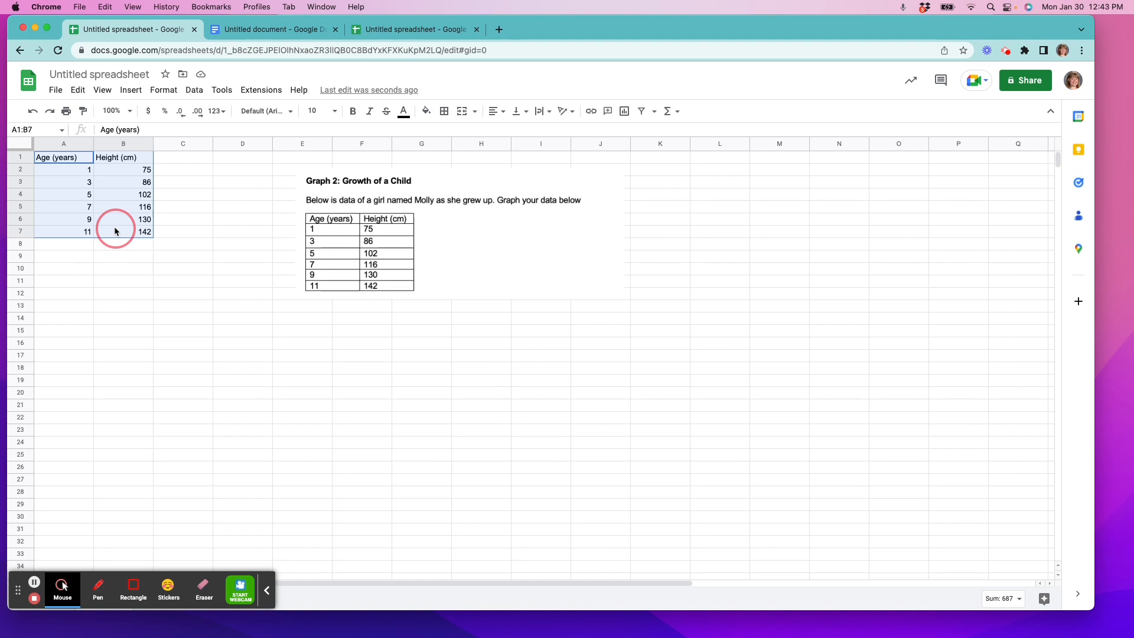
left_click_drag(116, 231, 116, 231)
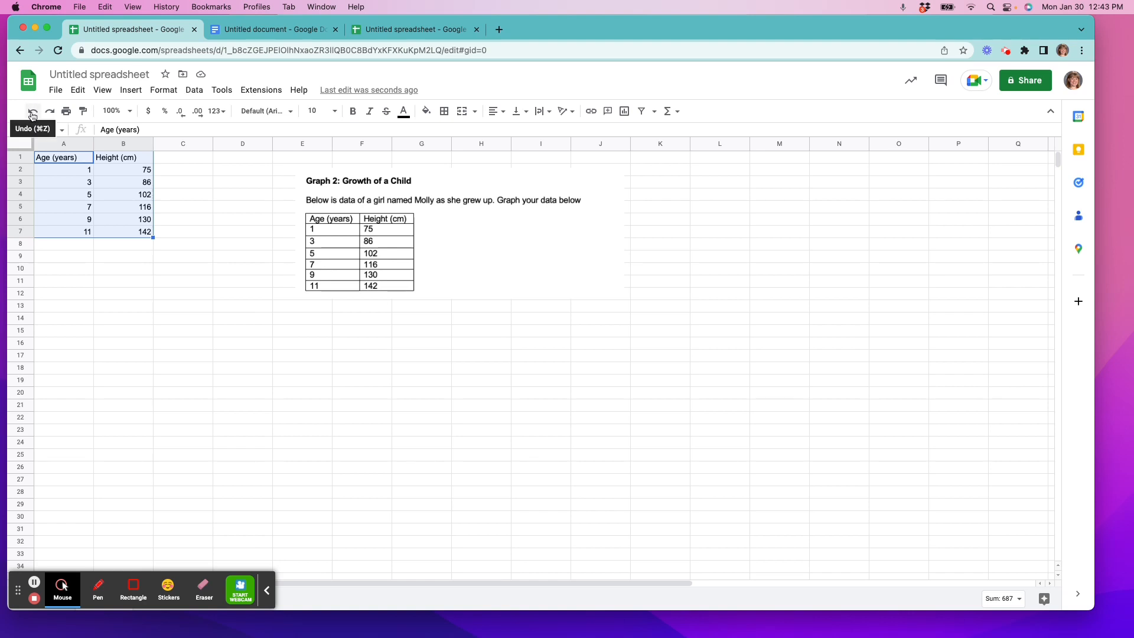
left_click(132, 91)
left_click(142, 220)
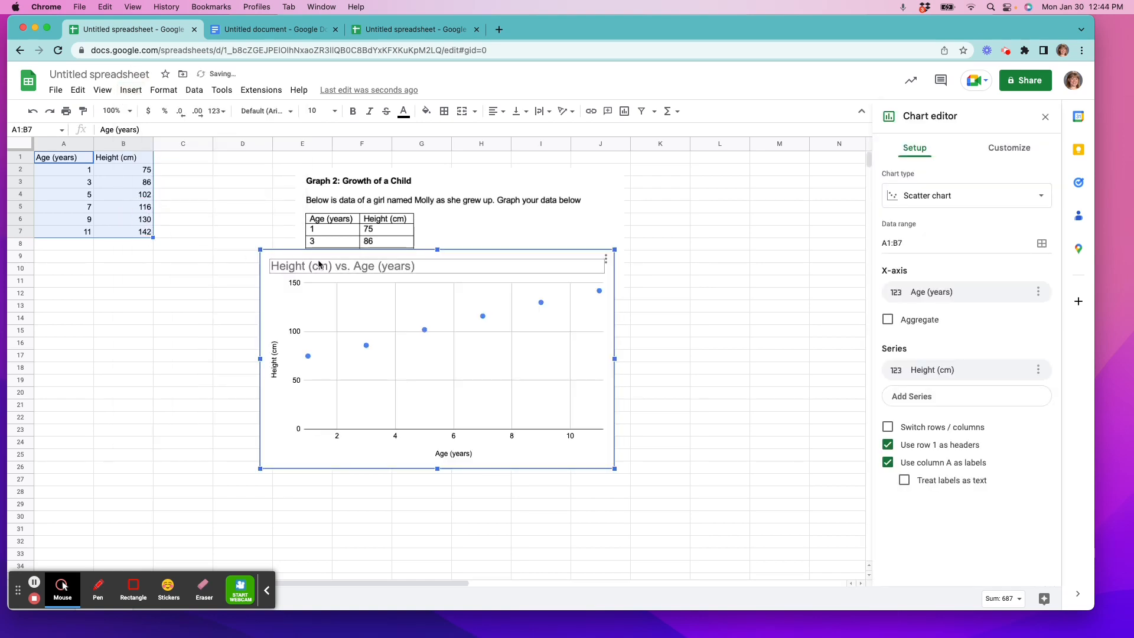
left_click_drag(427, 252, 342, 164)
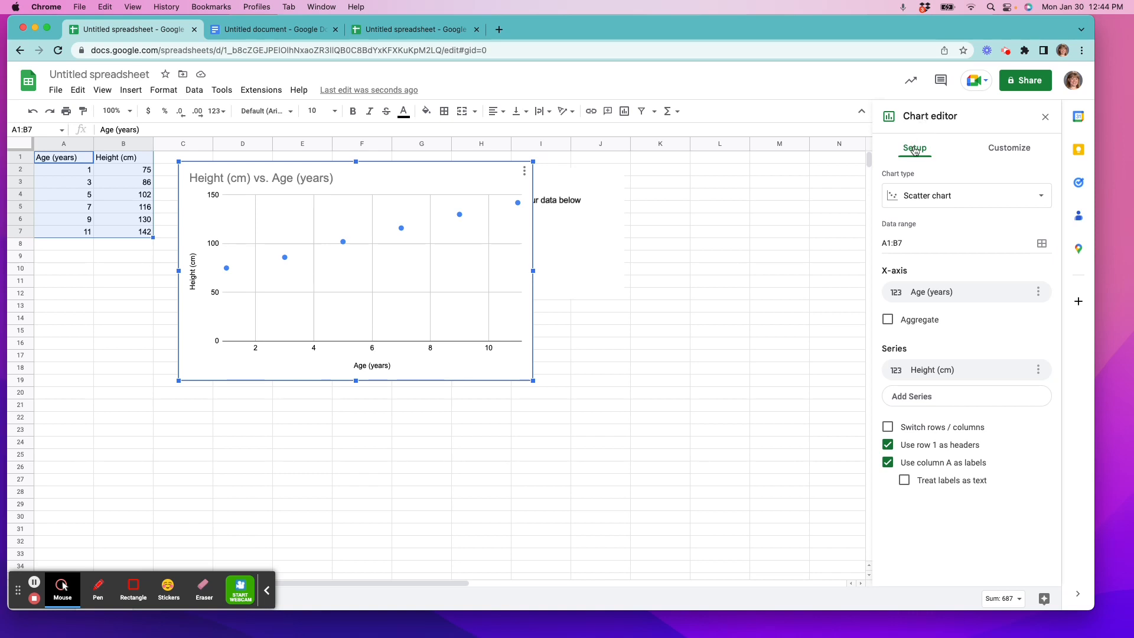
Try the column and line chart types on the chart and return it to a scatter chart.
left_click(524, 172)
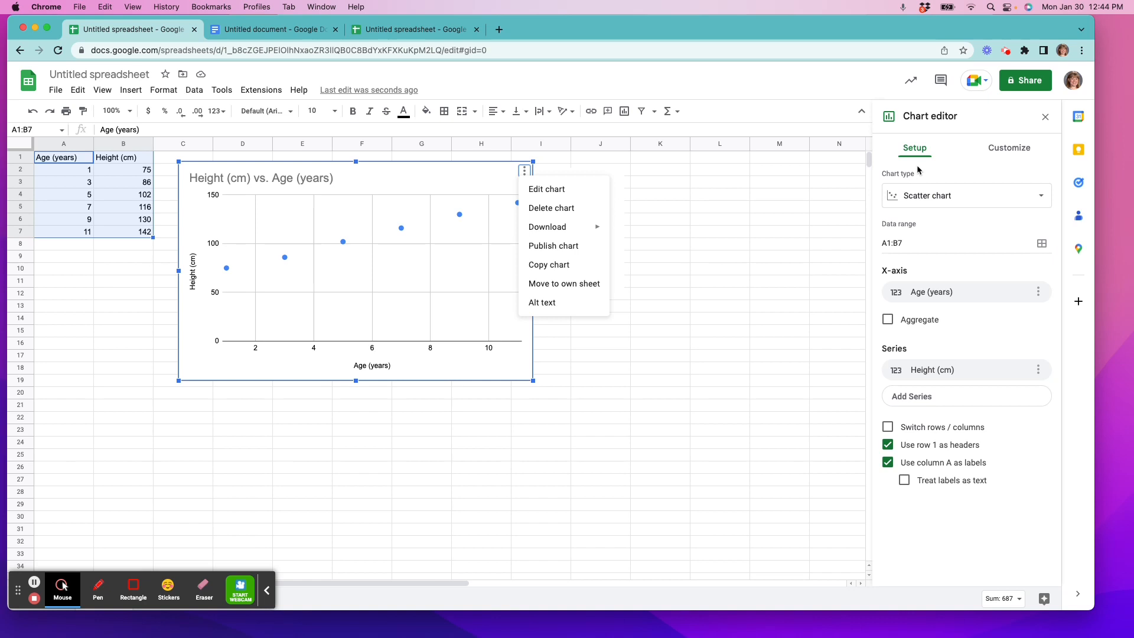
left_click(927, 197)
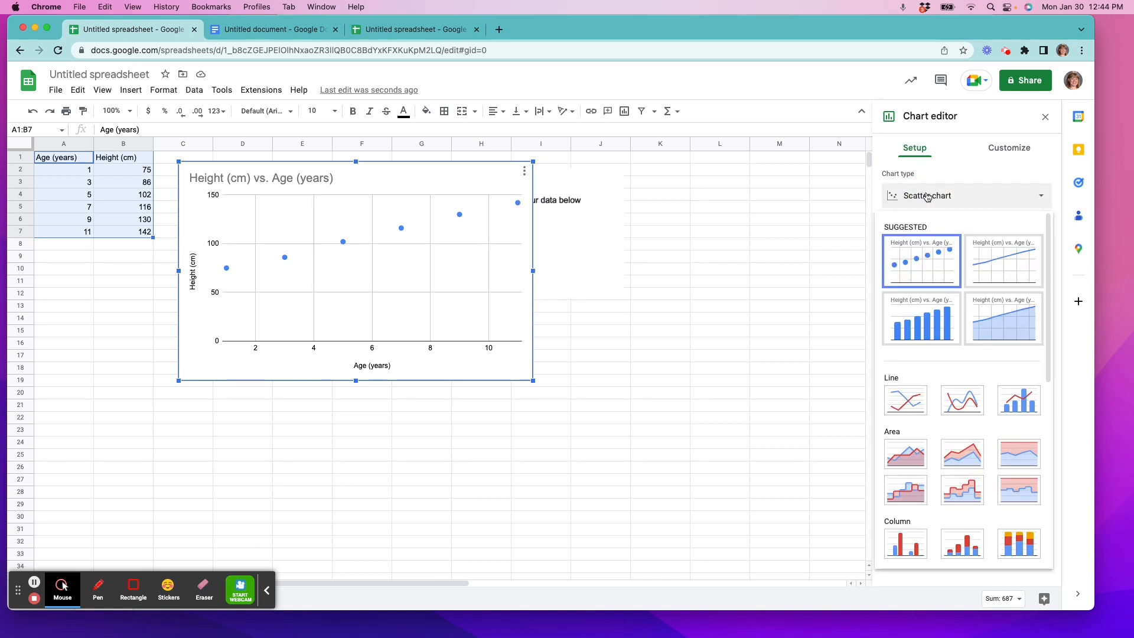
left_click(911, 319)
left_click(914, 199)
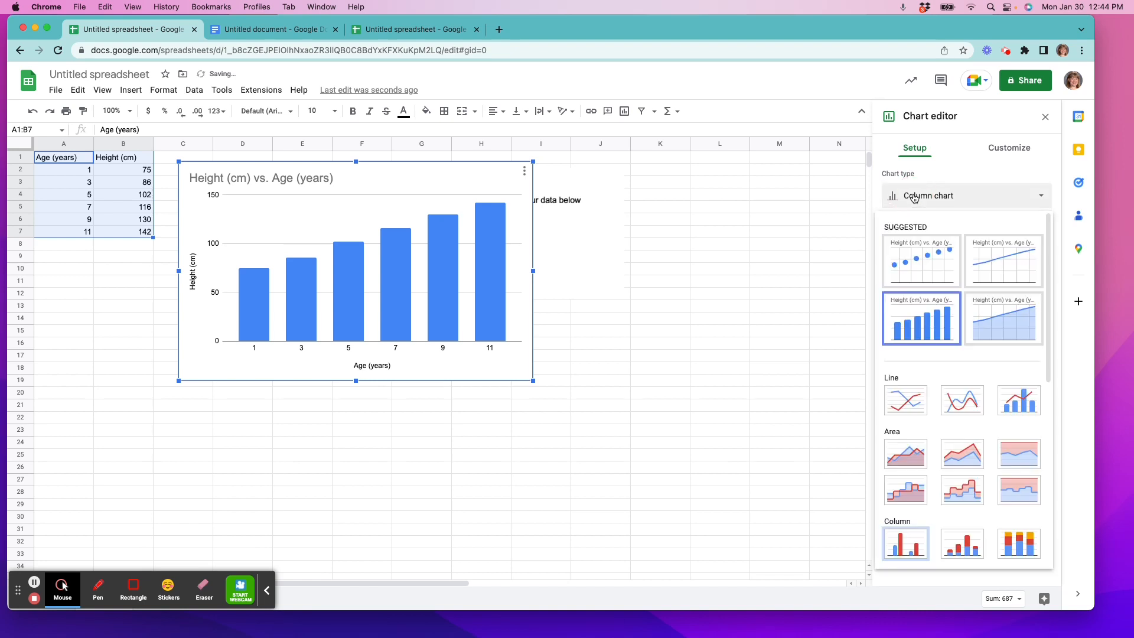
left_click(1003, 260)
left_click(942, 201)
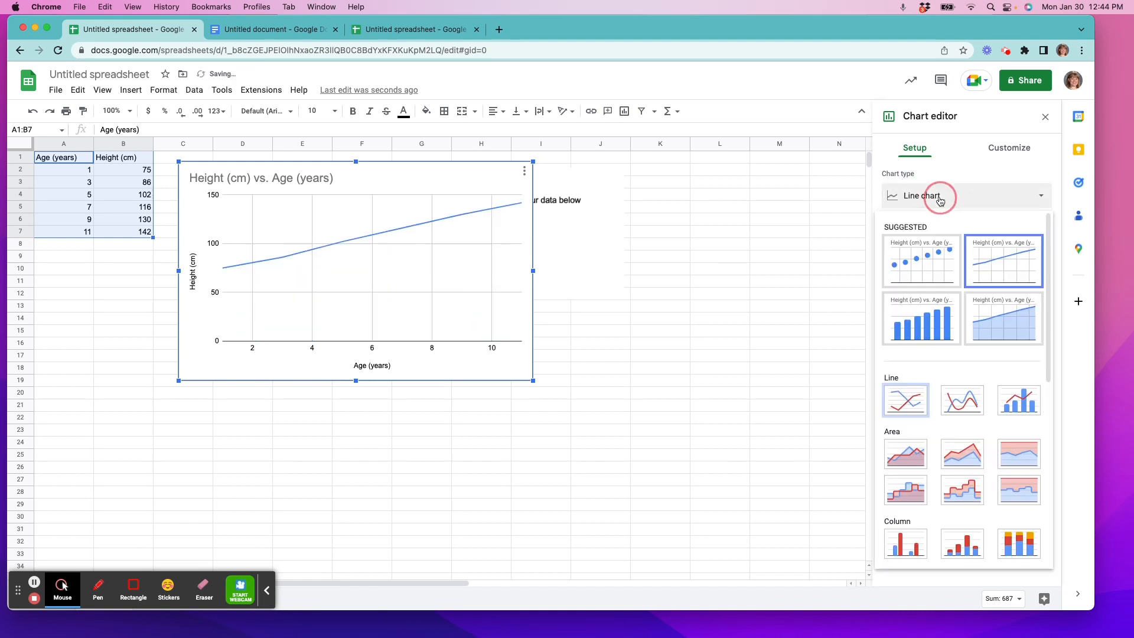
left_click(912, 264)
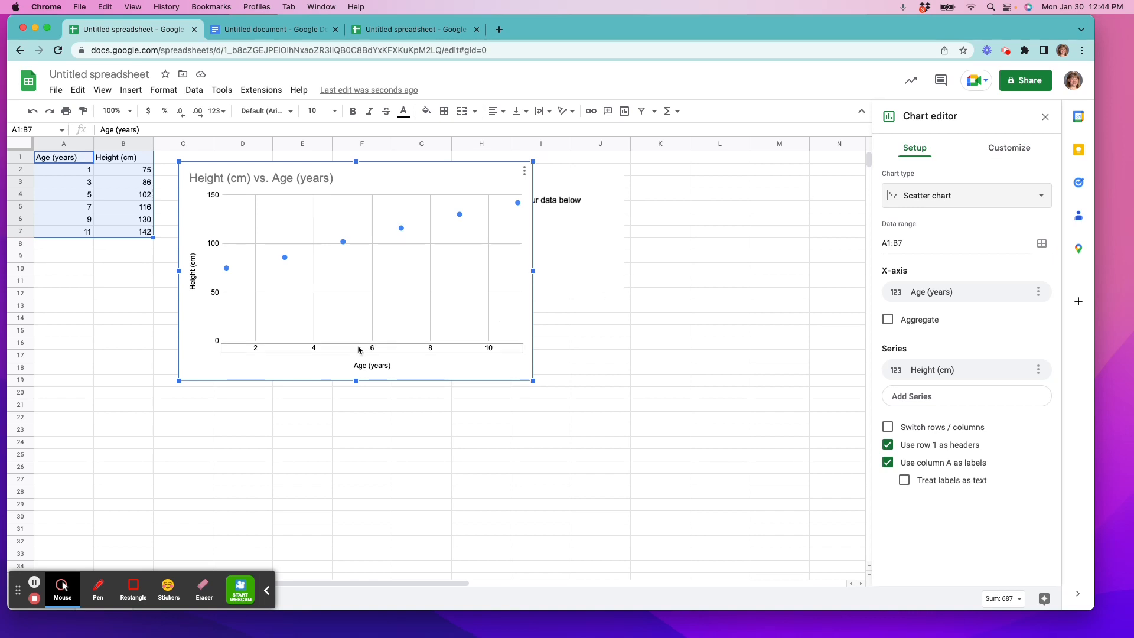
Set the minimum value of the chart's horizontal axis to 0.
double_click(258, 351)
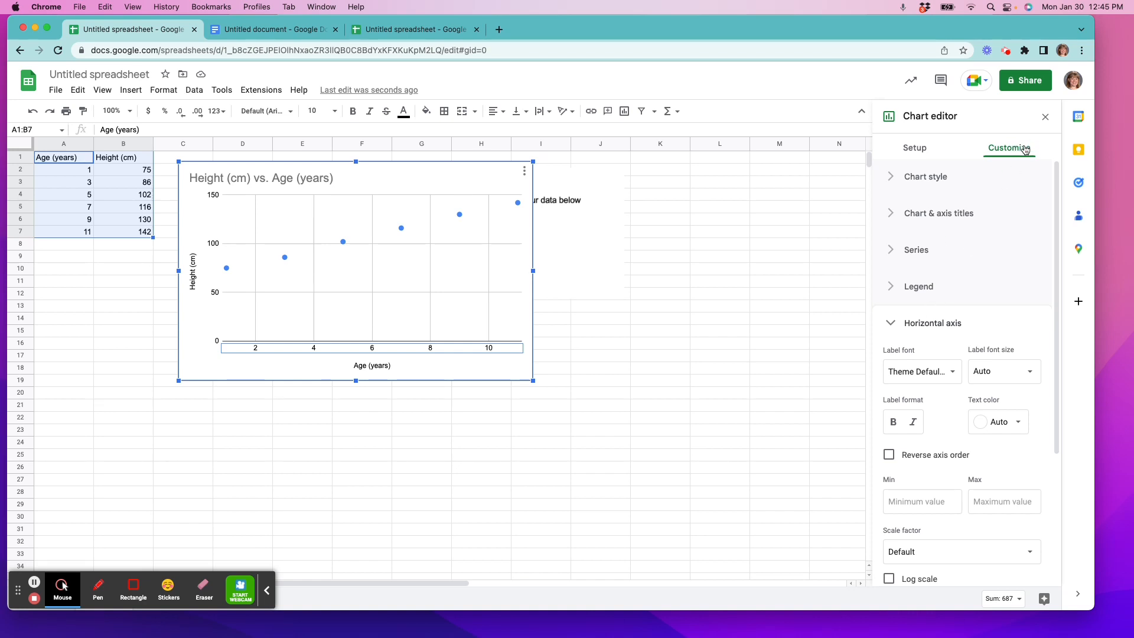
scroll(932, 327, "down", 3)
scroll(932, 327, "down", 3)
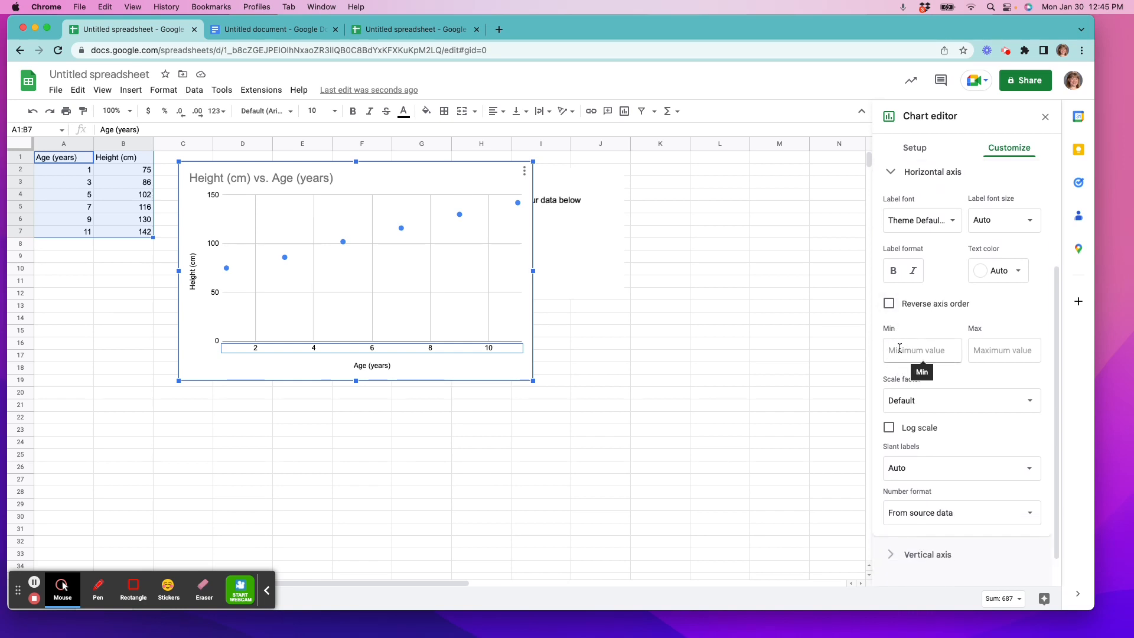
left_click(896, 352)
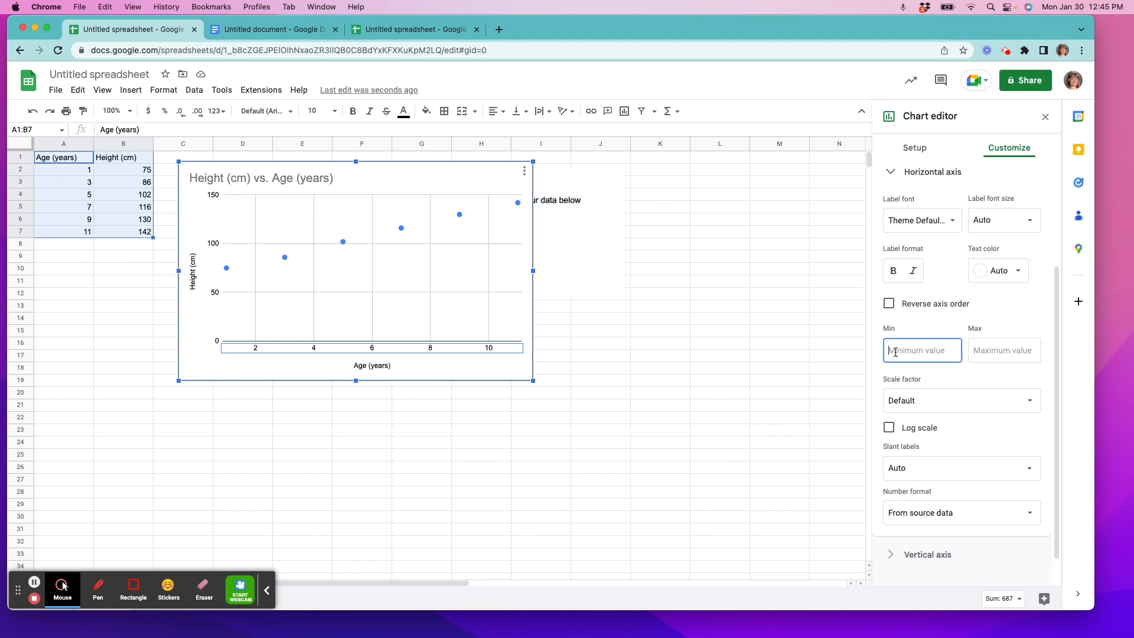
type("0")
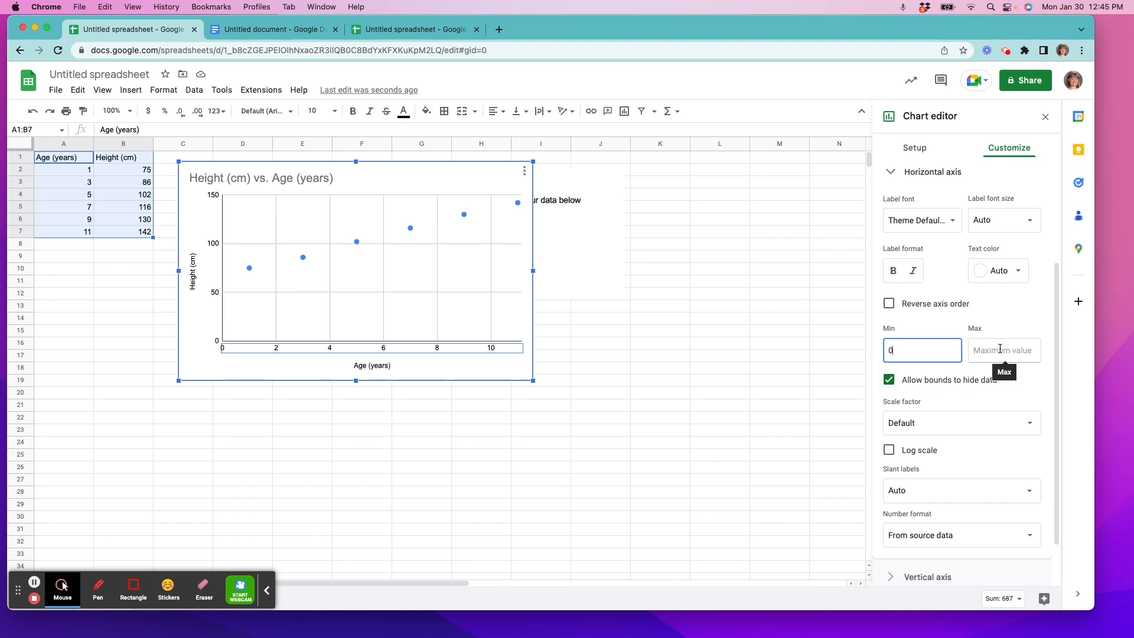
Add a trendline to the Height (cm) series of the scatter chart.
left_click(214, 310)
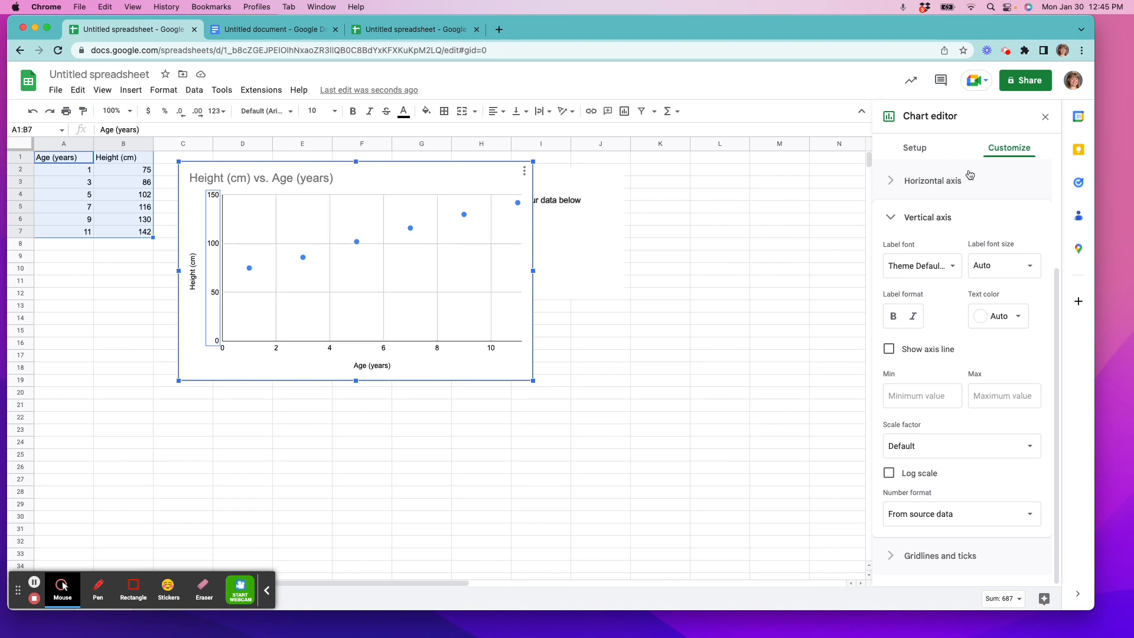
left_click(1007, 153)
scroll(985, 277, "up", 3)
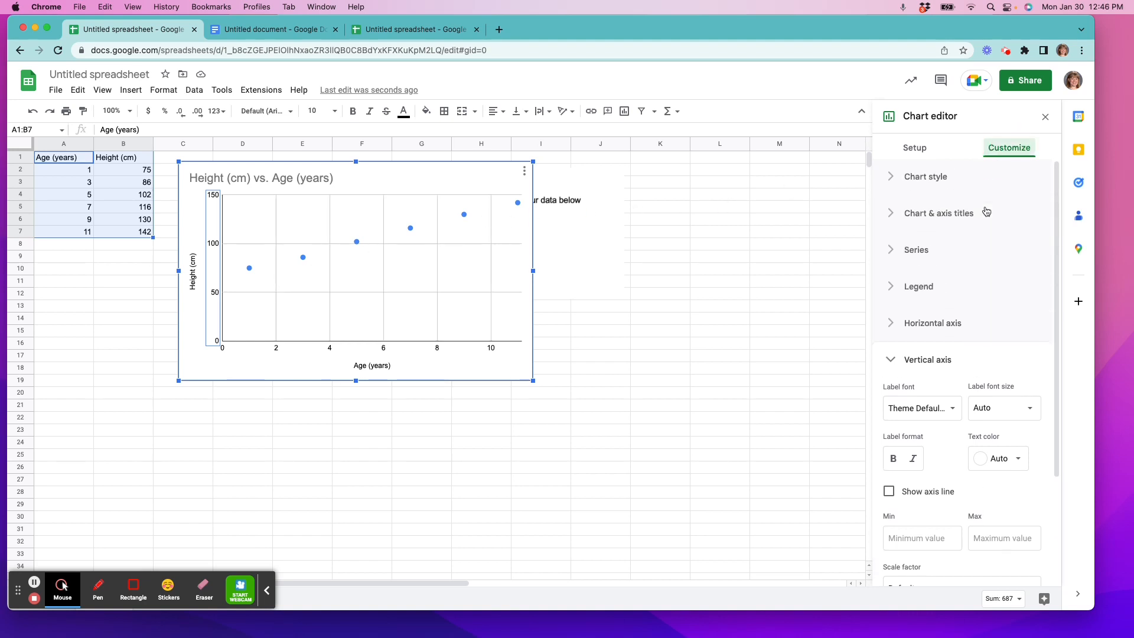
left_click(914, 253)
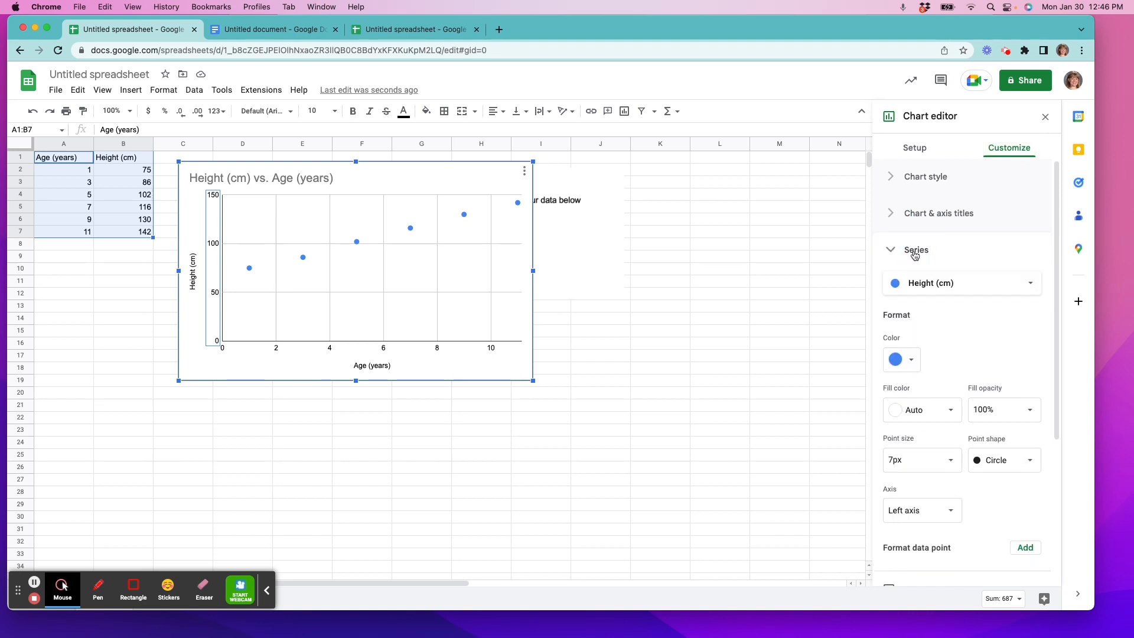
scroll(936, 260, "down", 3)
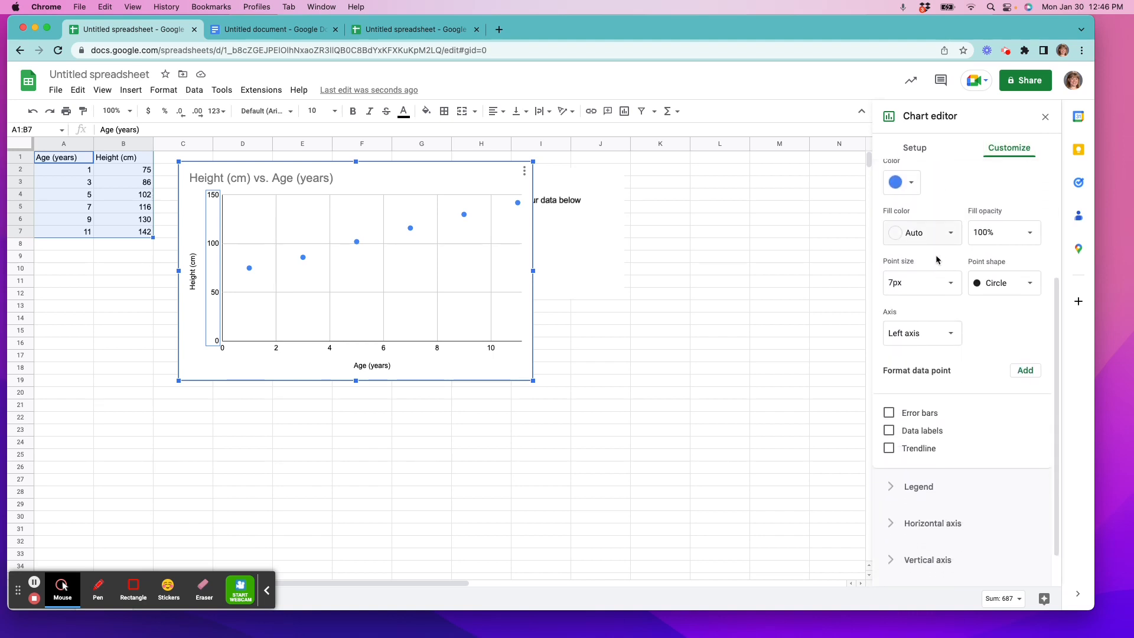
scroll(936, 260, "down", 1)
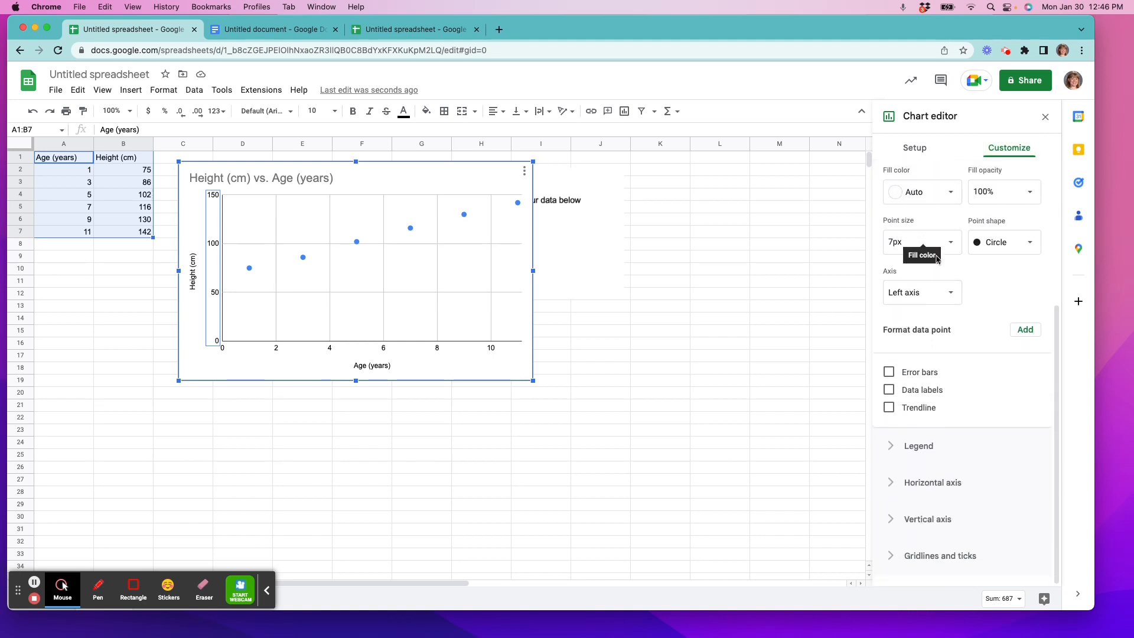
left_click(889, 410)
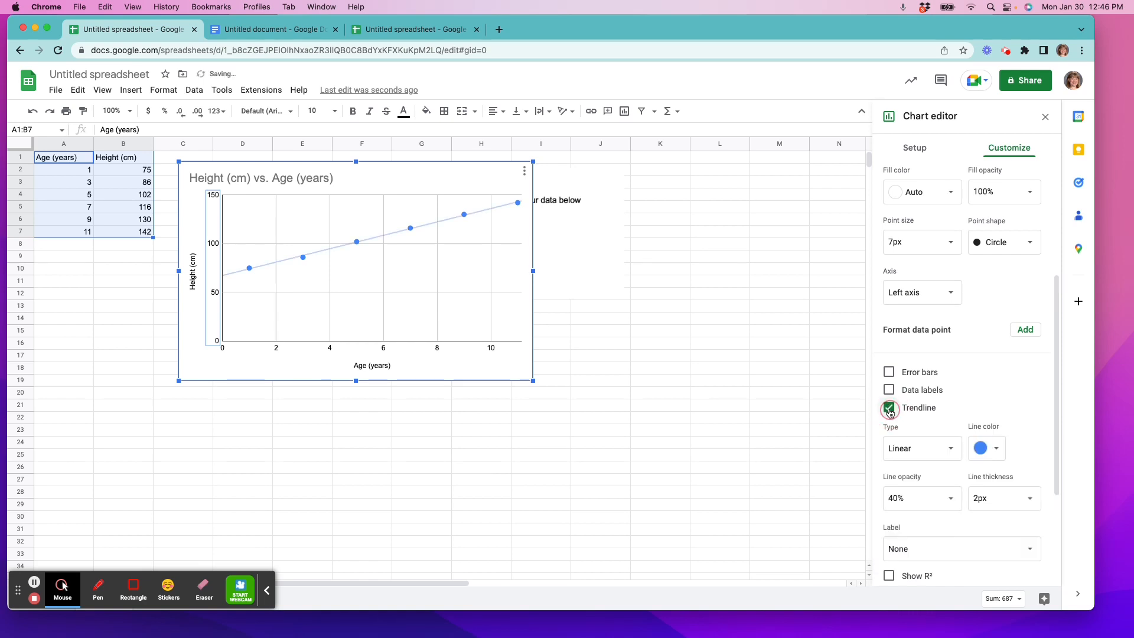
Set the trendline's label to Use Equation.
scroll(931, 470, "down", 4)
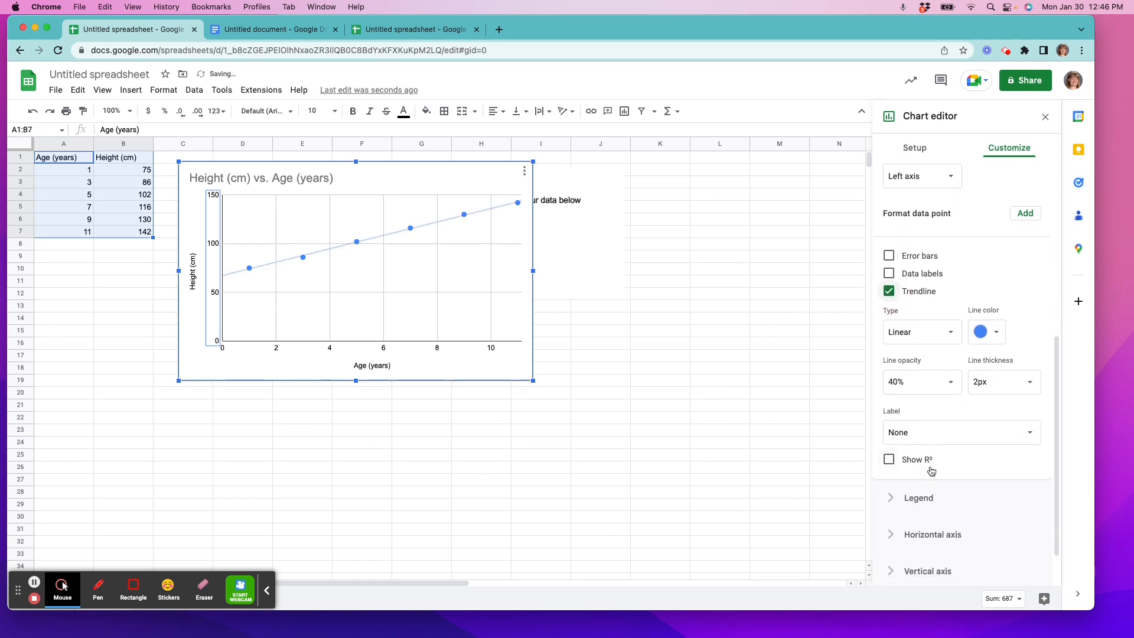
left_click(901, 435)
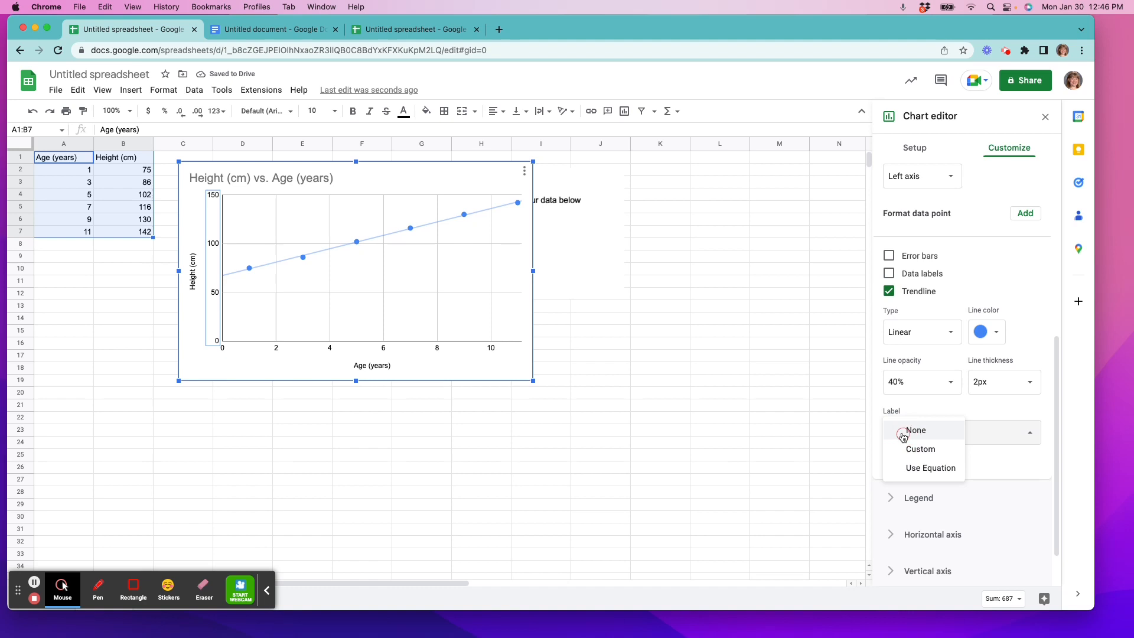
left_click(917, 469)
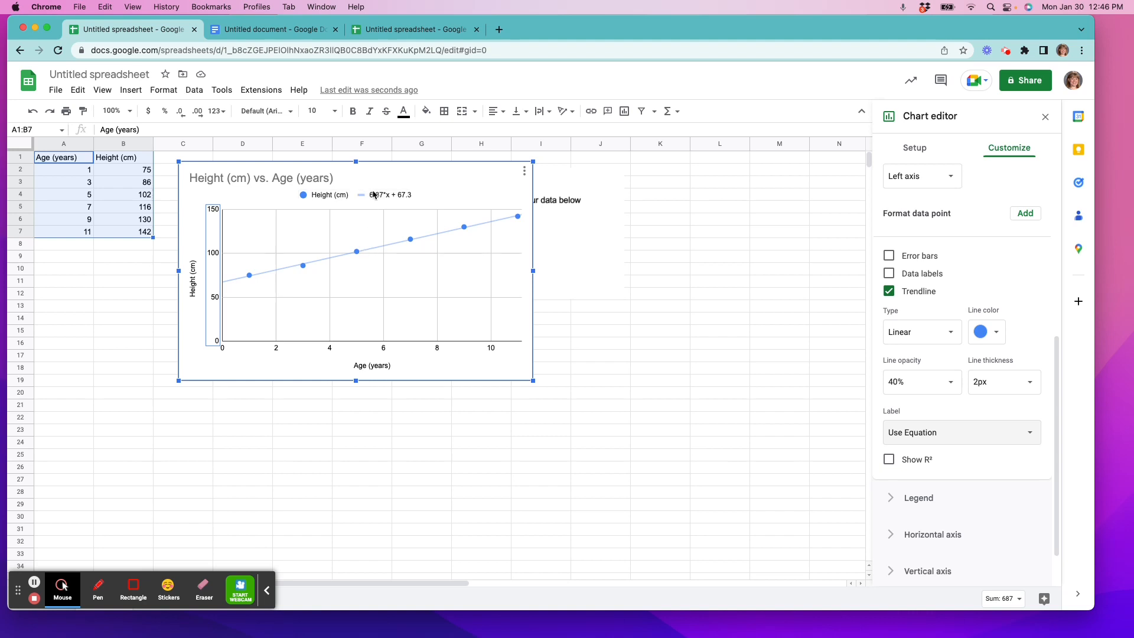
Enter the equation "H = (6.87 cm/yr) X + 67.3 cm" in cell D21 below the chart.
left_click(250, 408)
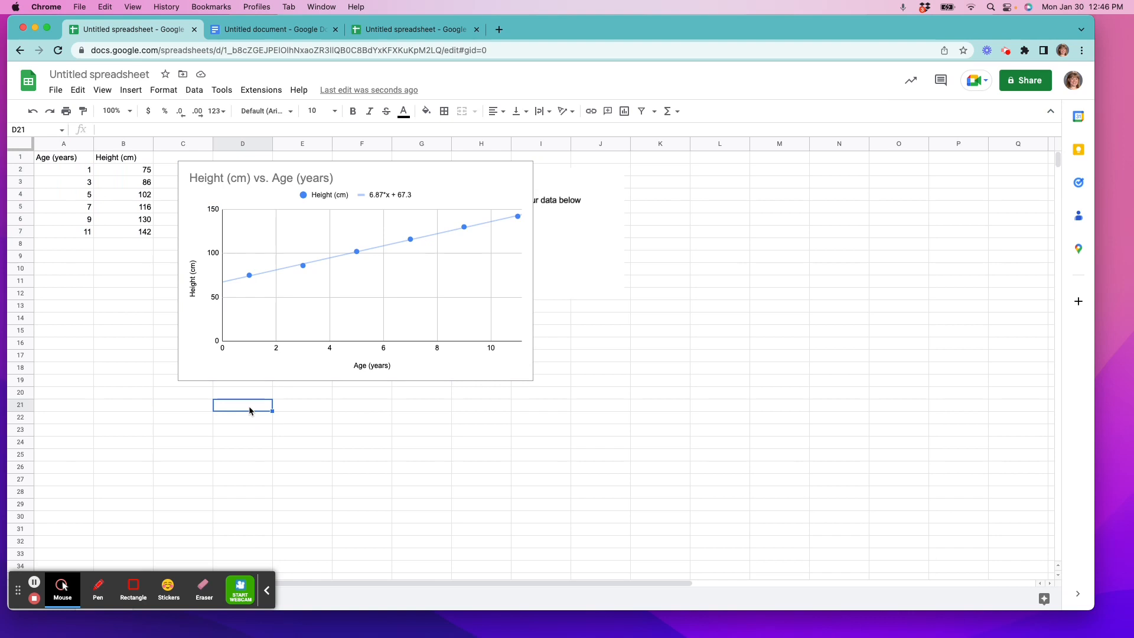
type("H = (6.878")
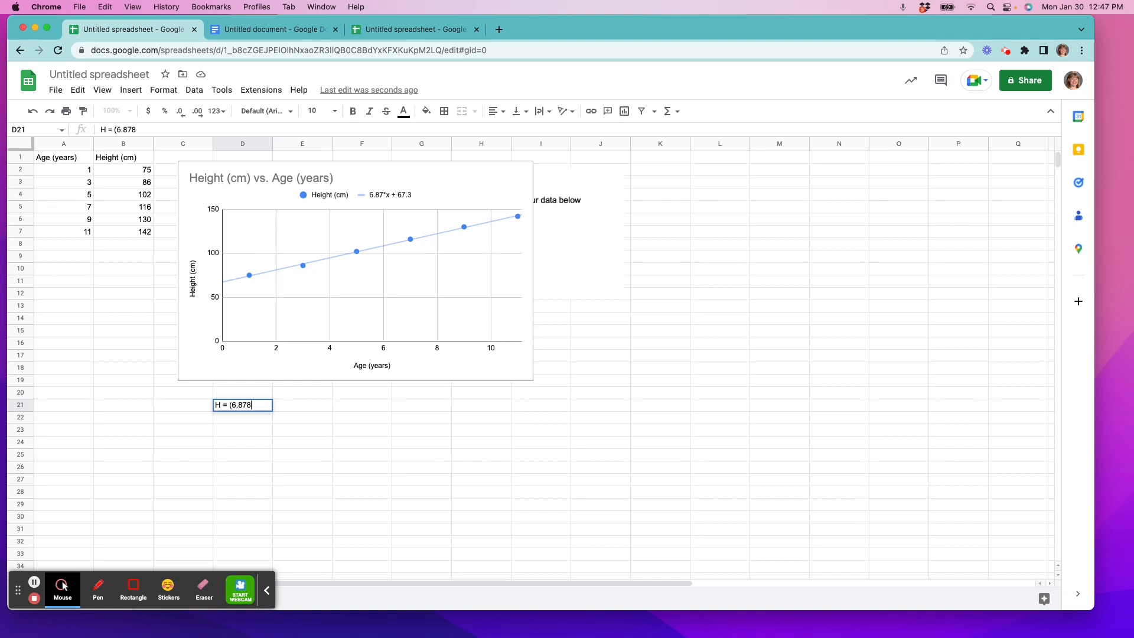
key("BackSpace")
type("cm/yr) X + ")
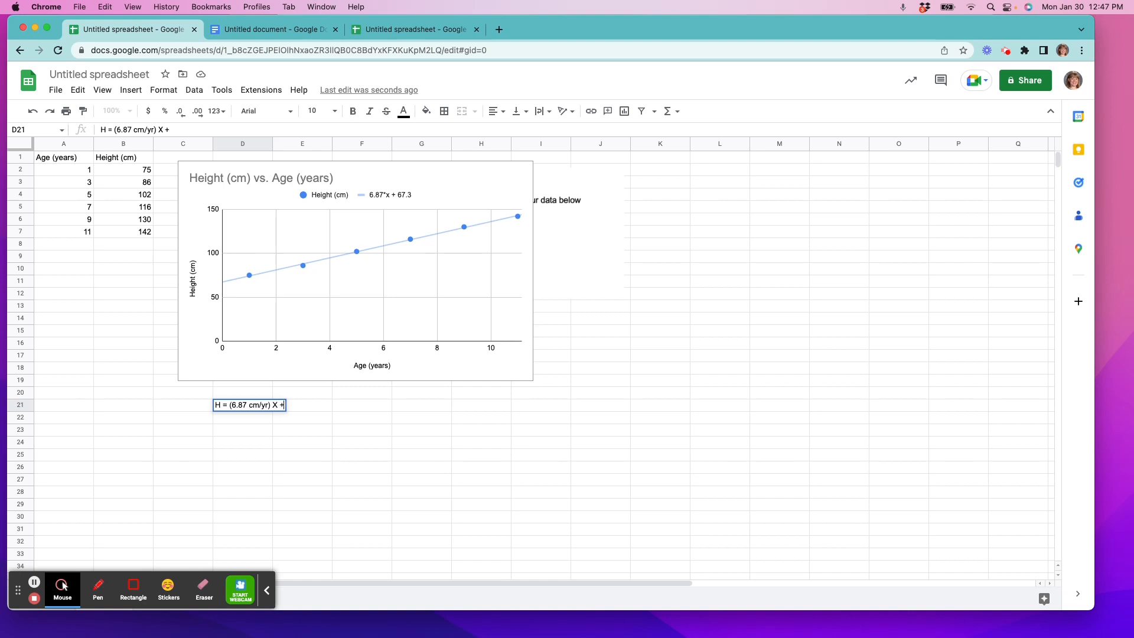
type("67.3 cm")
Replace the variable X with A in the equation in cell D21.
left_click(276, 405)
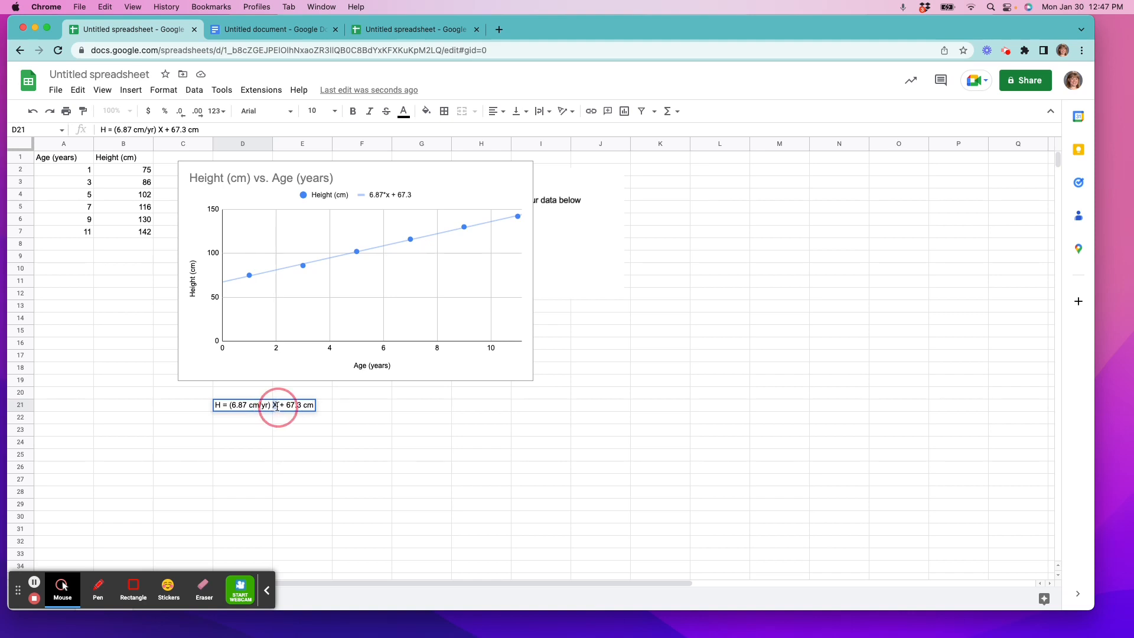
key("BackSpace")
type("A")
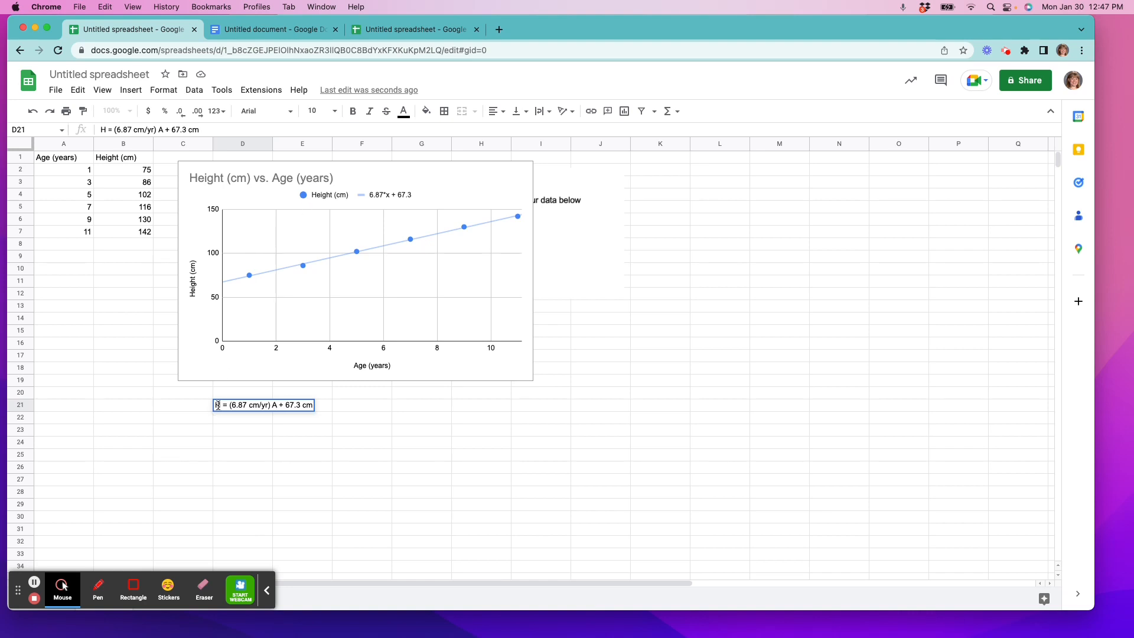
Copy the Height (cm) vs. Age (years) chart and try to paste it into the untitled Google Docs document.
left_click(518, 173)
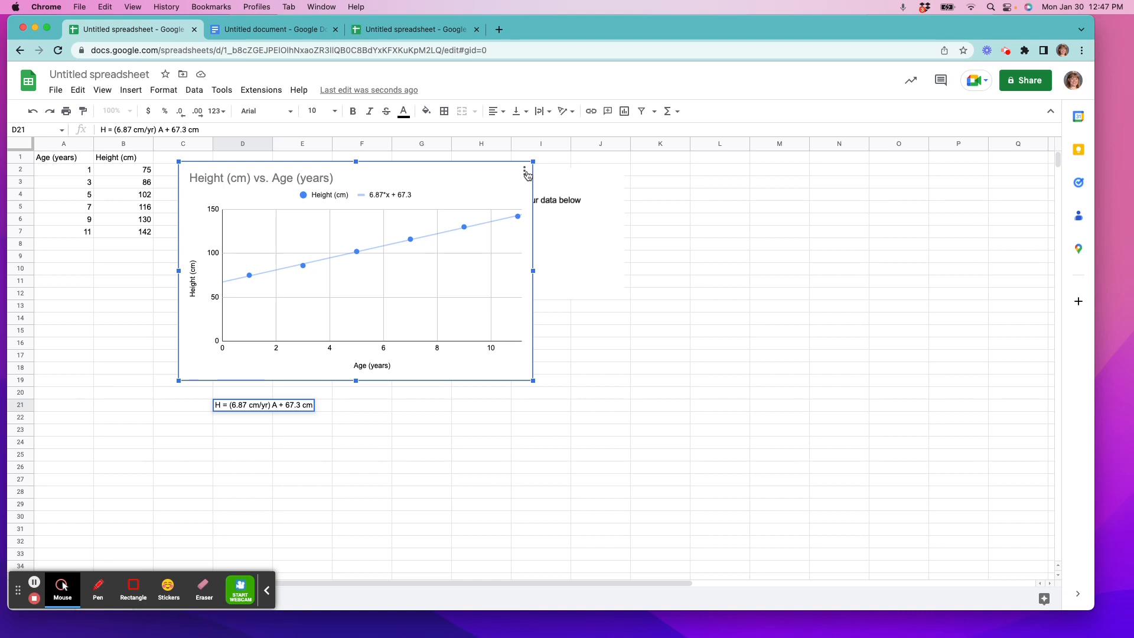
left_click(525, 172)
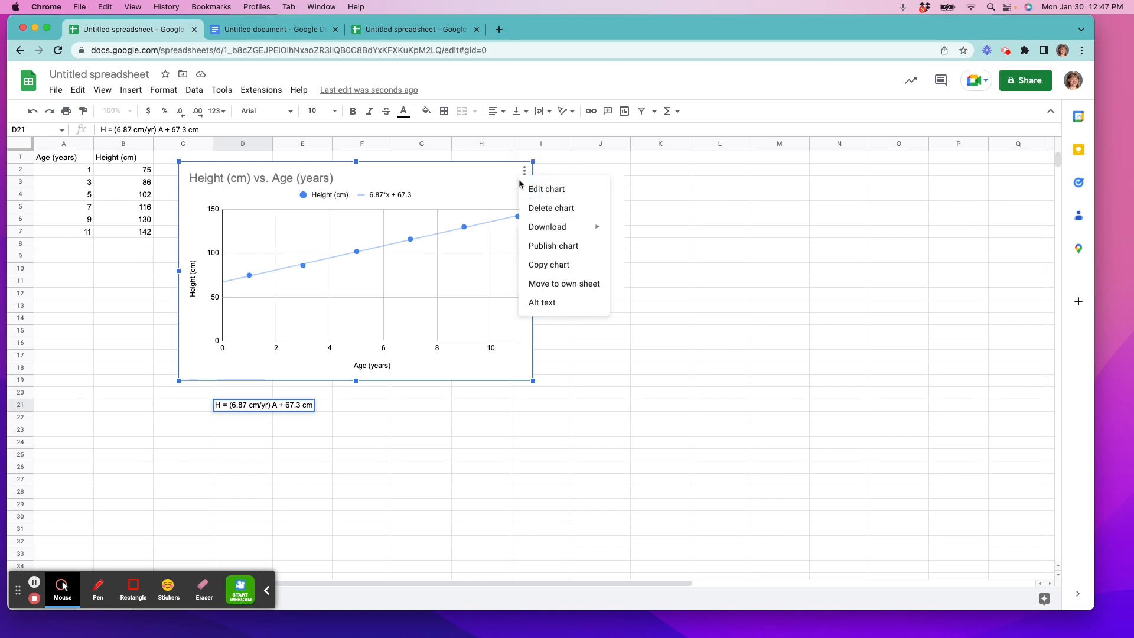
left_click(546, 263)
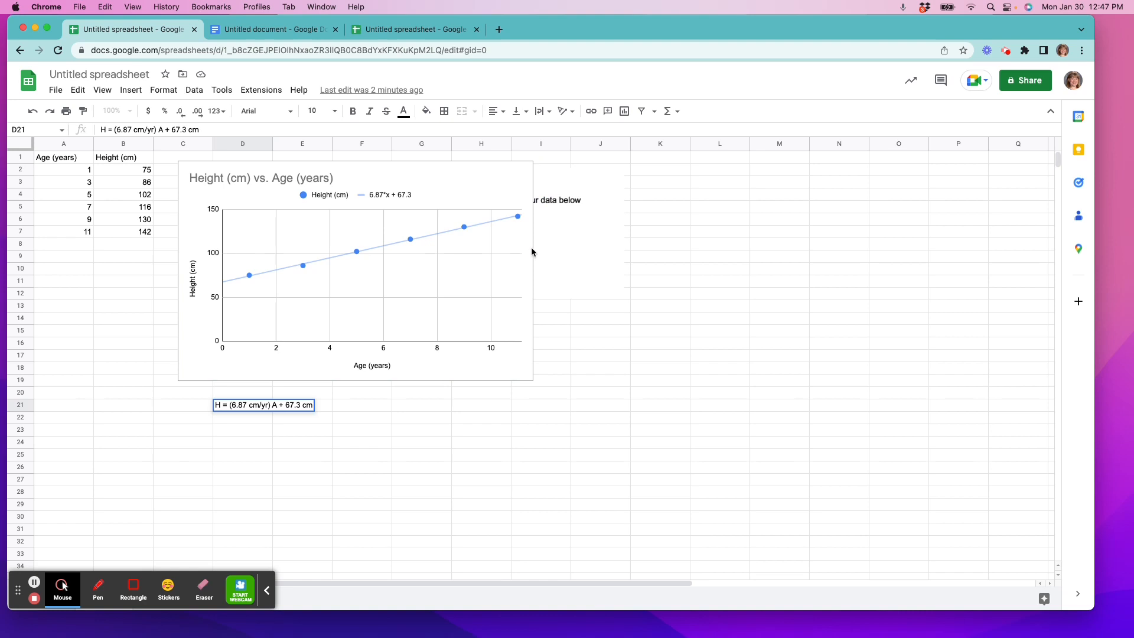
left_click(270, 29)
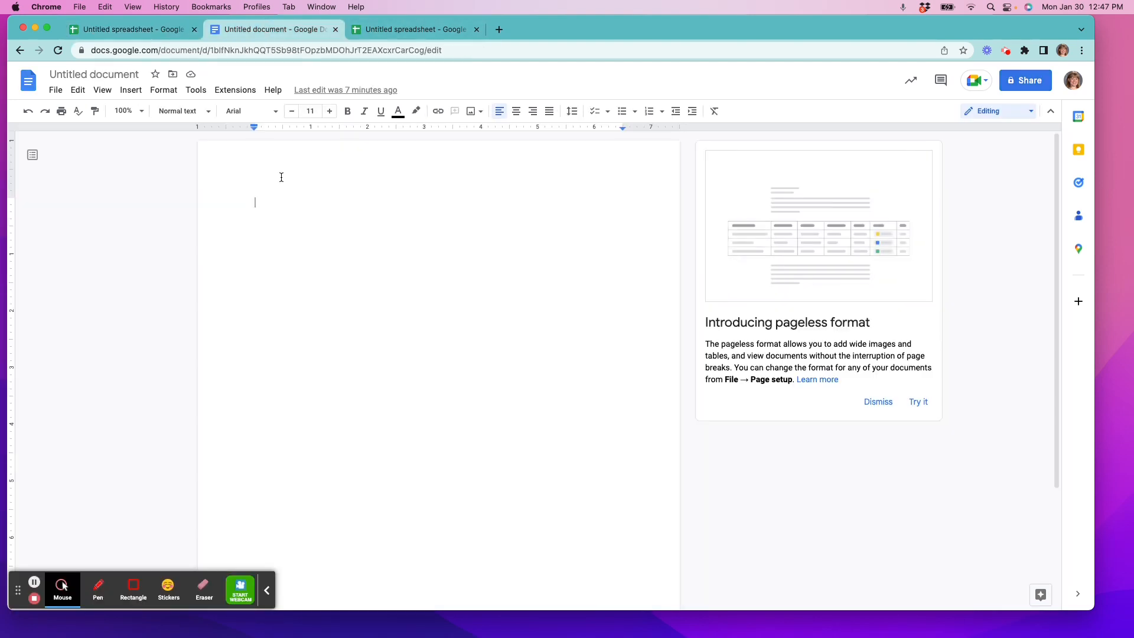
key("super+v")
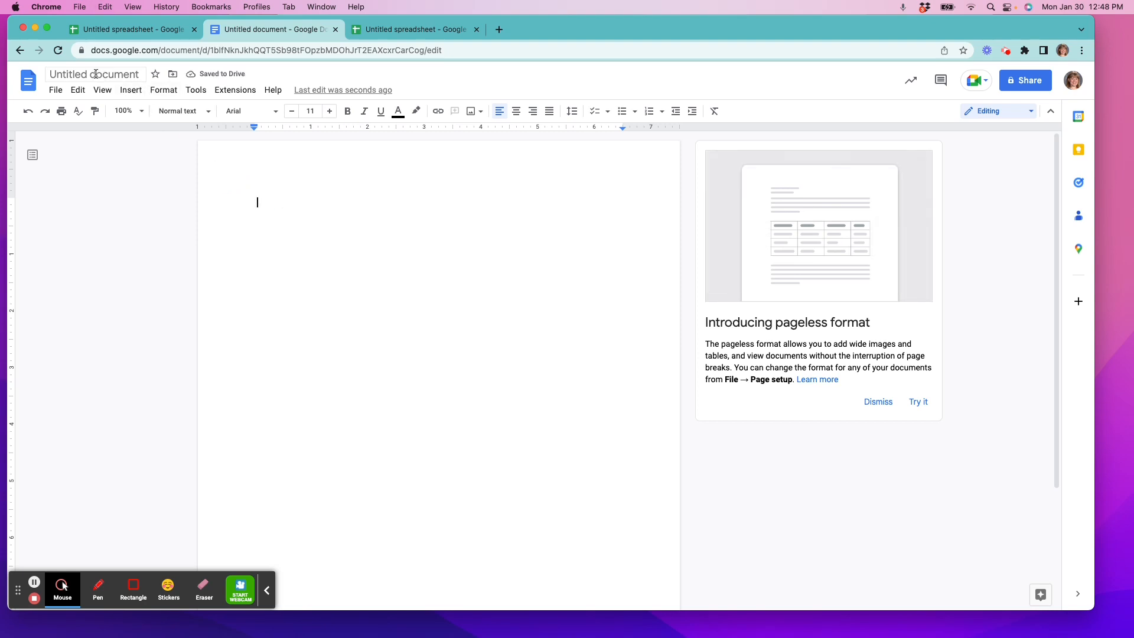
Retry pasting the copied chart into the blank document.
left_click(91, 93)
left_click(91, 92)
left_click(93, 91)
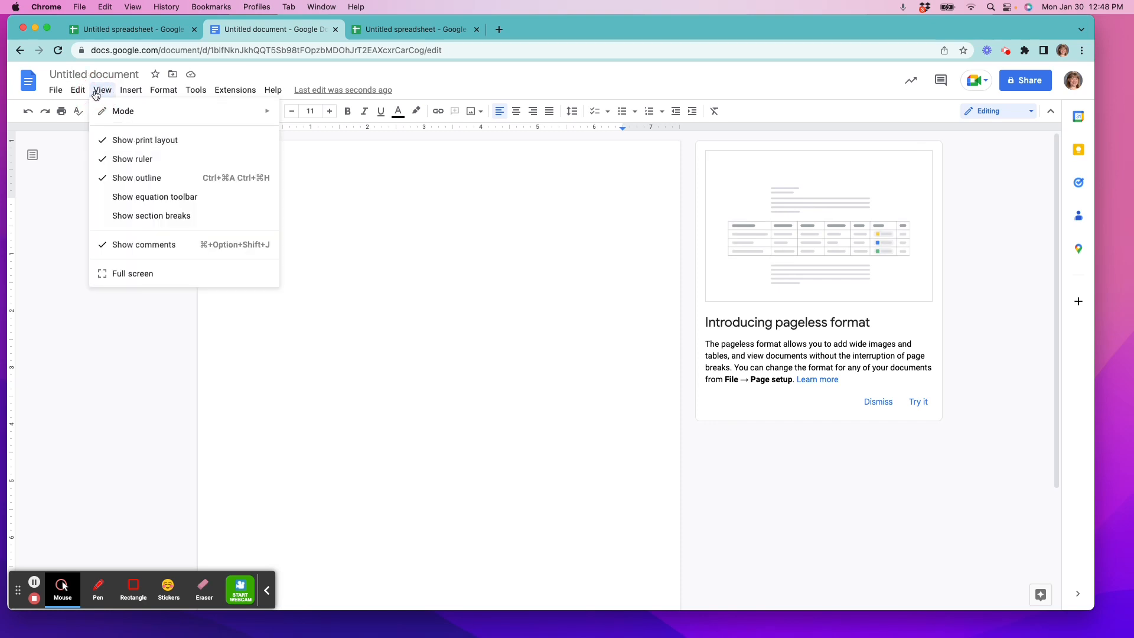
left_click(90, 92)
left_click(74, 94)
left_click(89, 200)
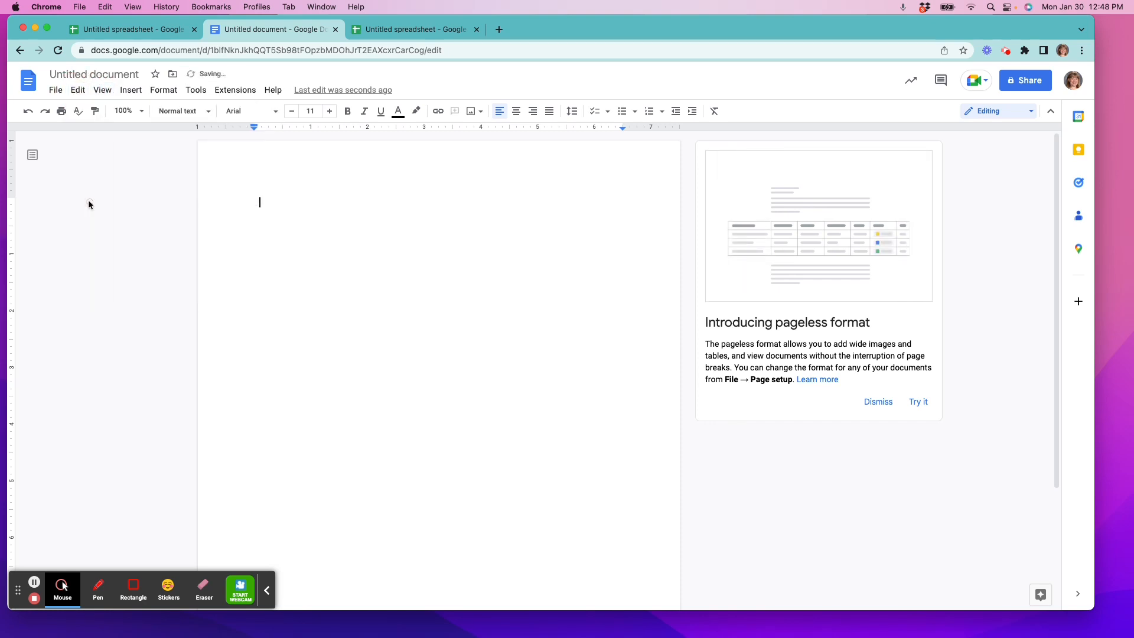
Copy the chart again in the Google Sheets spreadsheet and try once more to paste it into the Google Docs document.
left_click(172, 34)
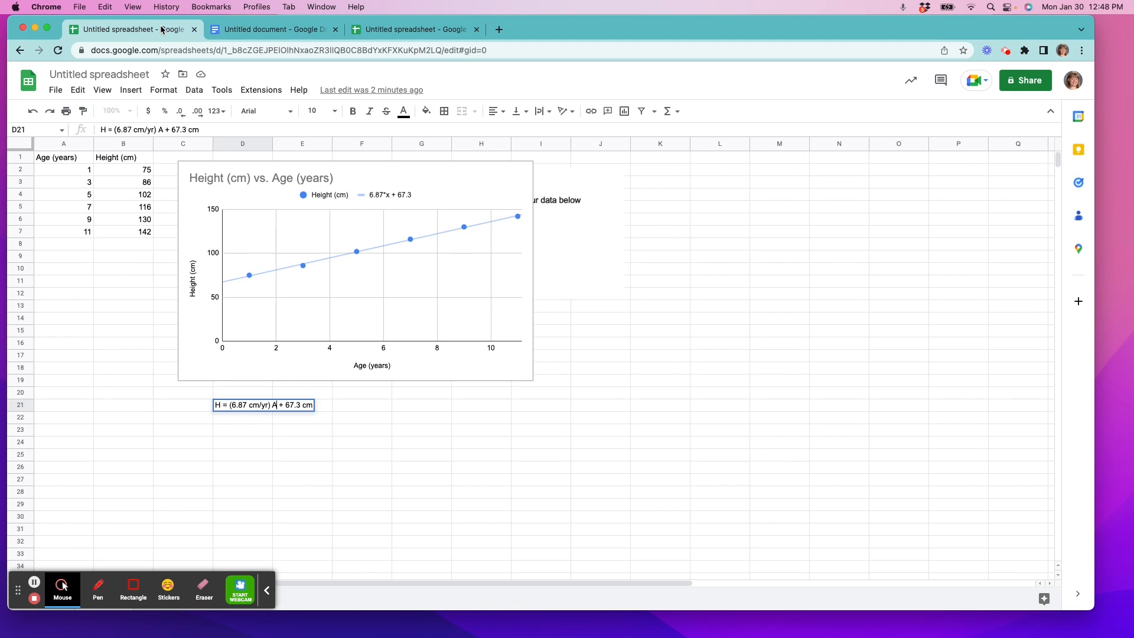
left_click(507, 185)
left_click(524, 171)
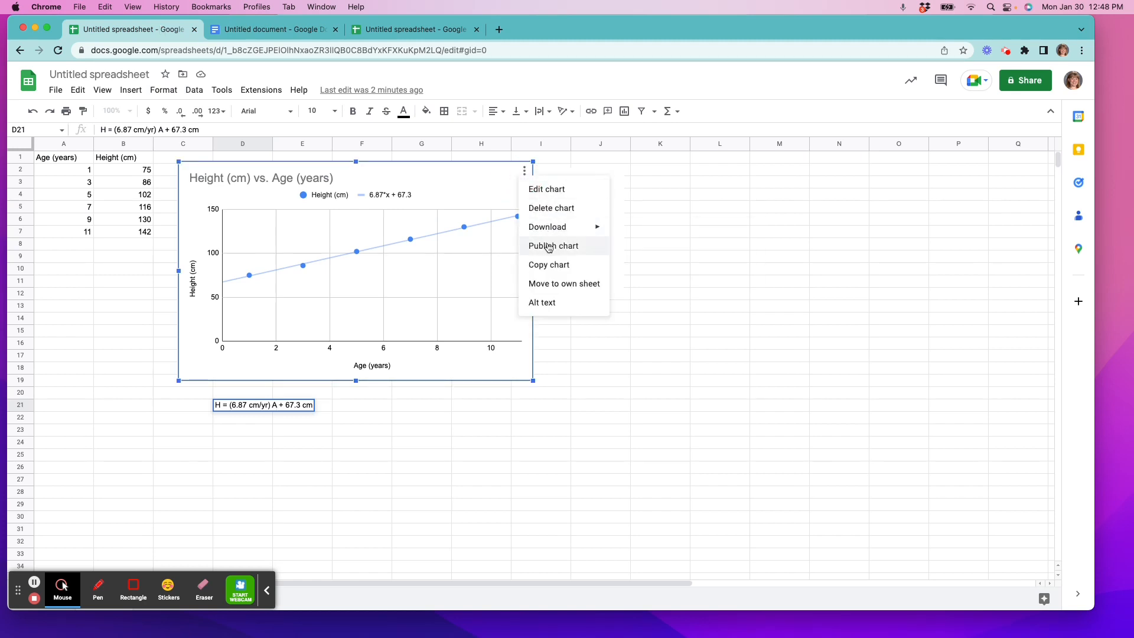
left_click(548, 265)
left_click(253, 28)
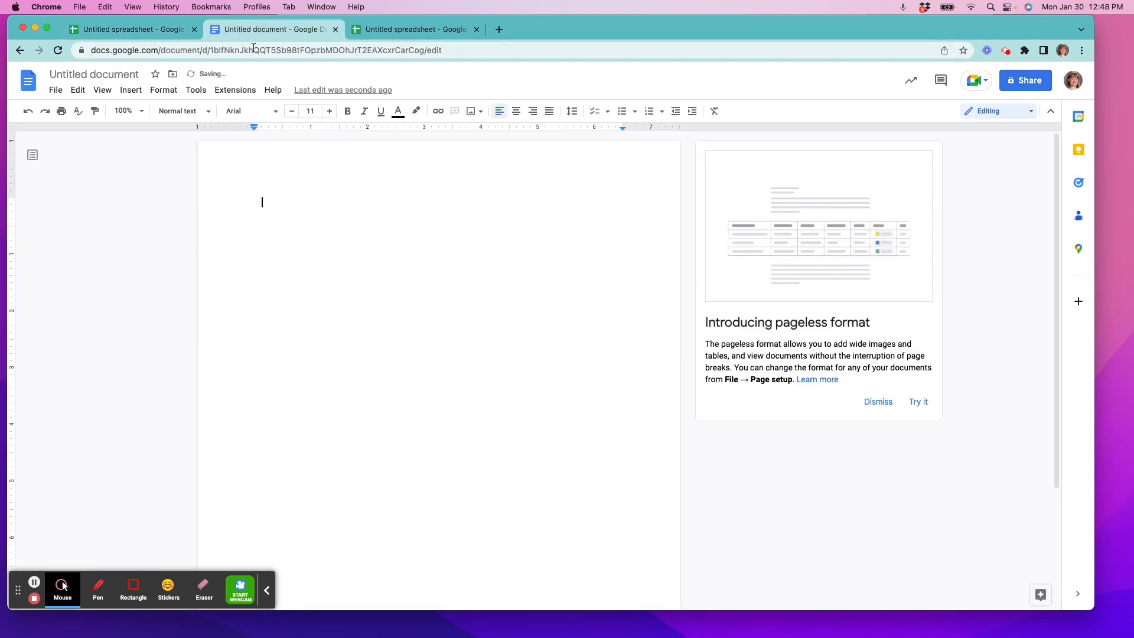
left_click(55, 90)
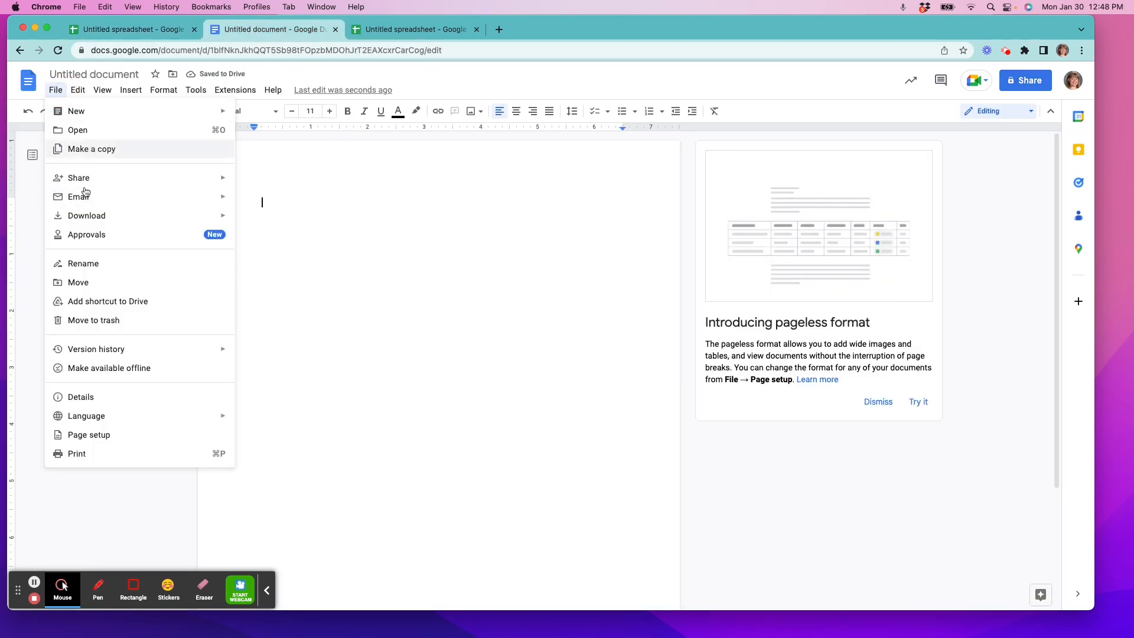
mouse_move(76, 92)
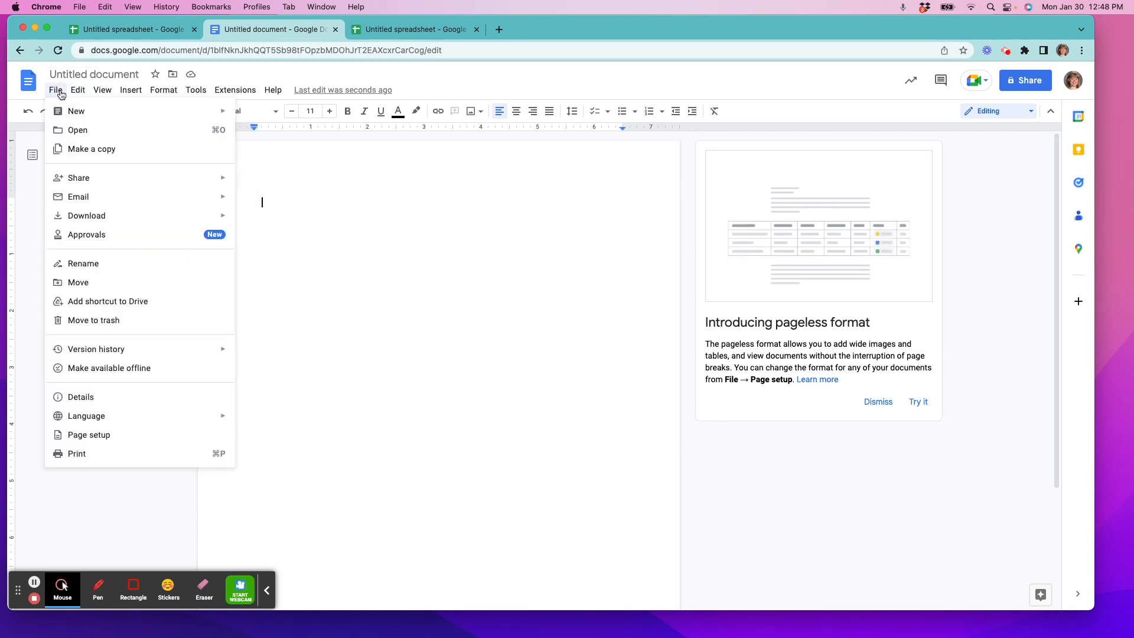
left_click(100, 197)
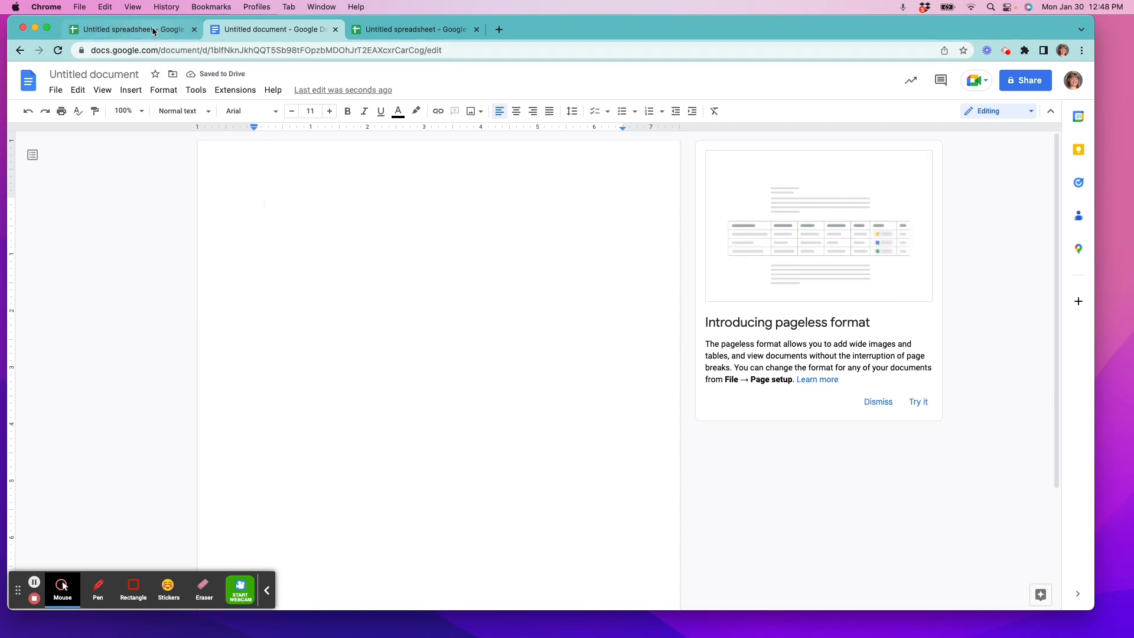
left_click(133, 29)
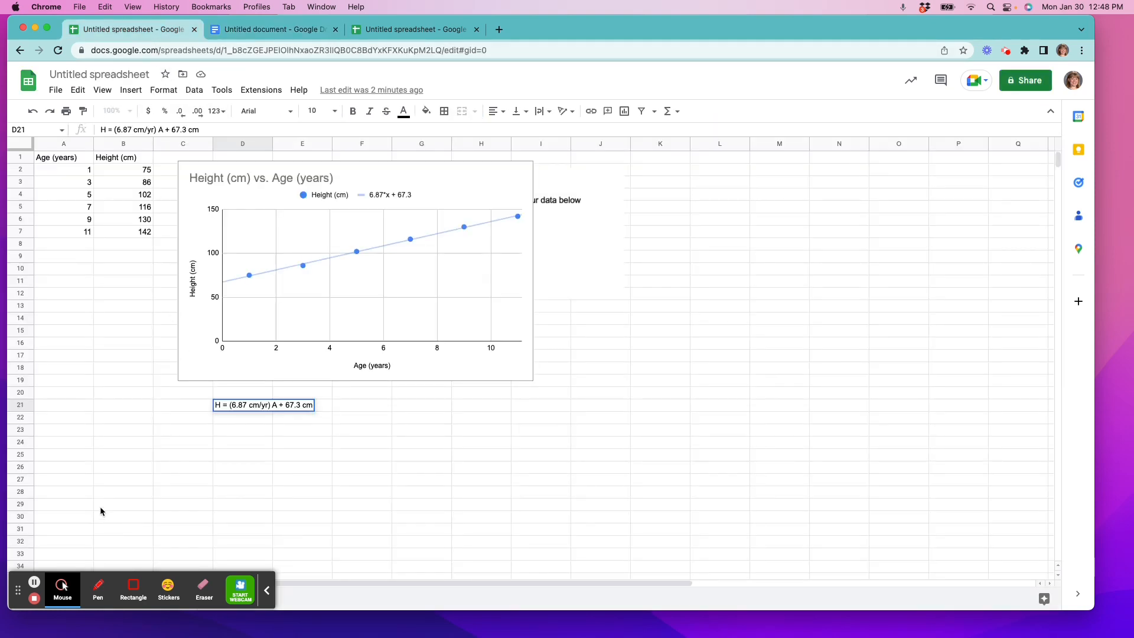